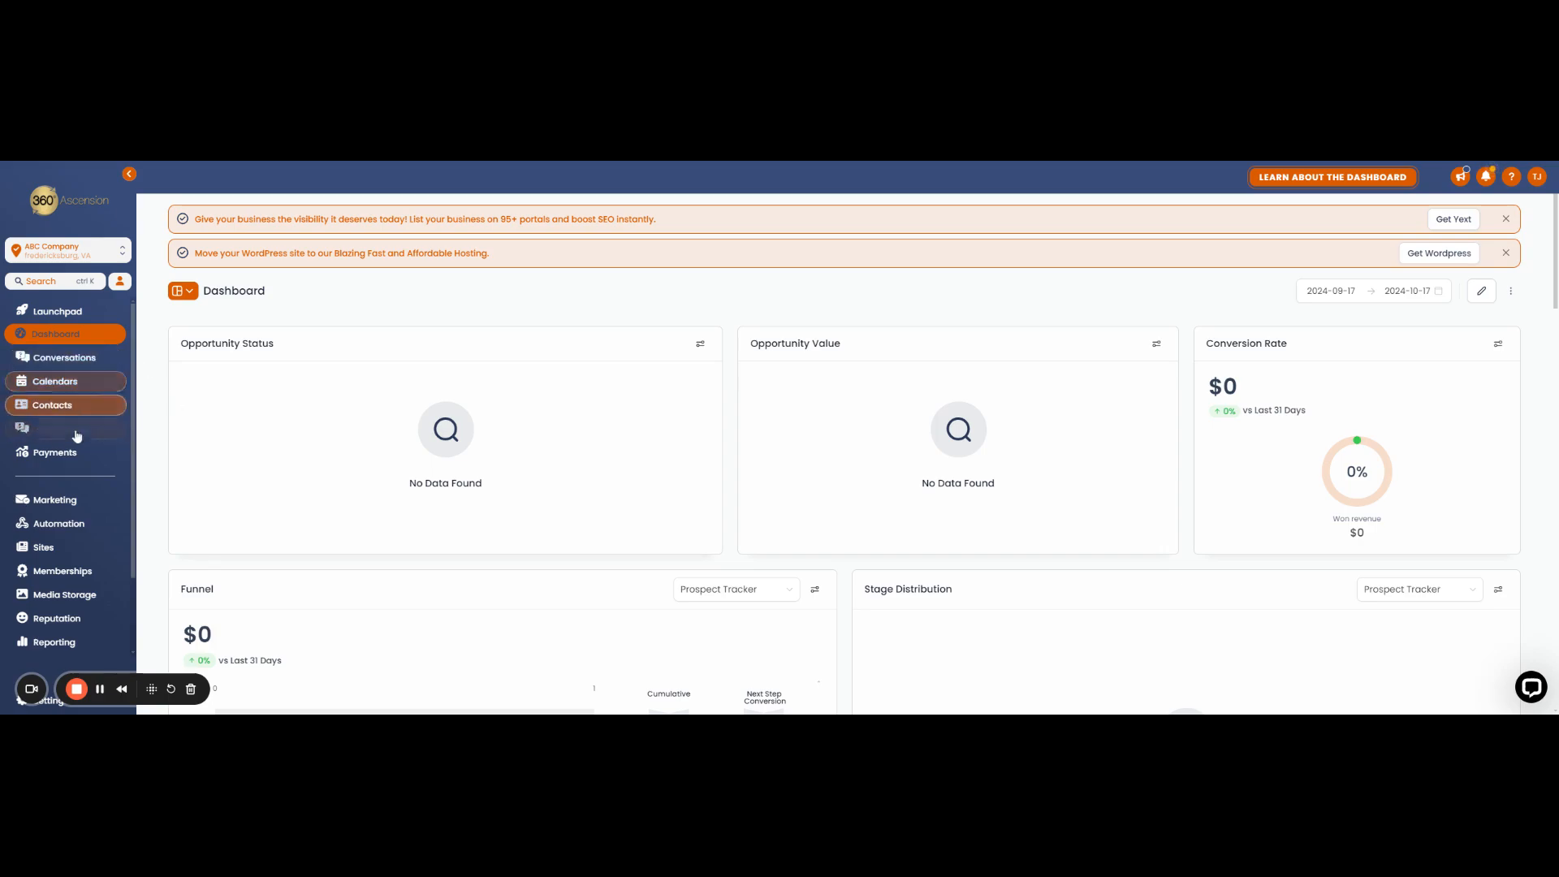
Step: Open the email templates list in the marketing area
click(67, 507)
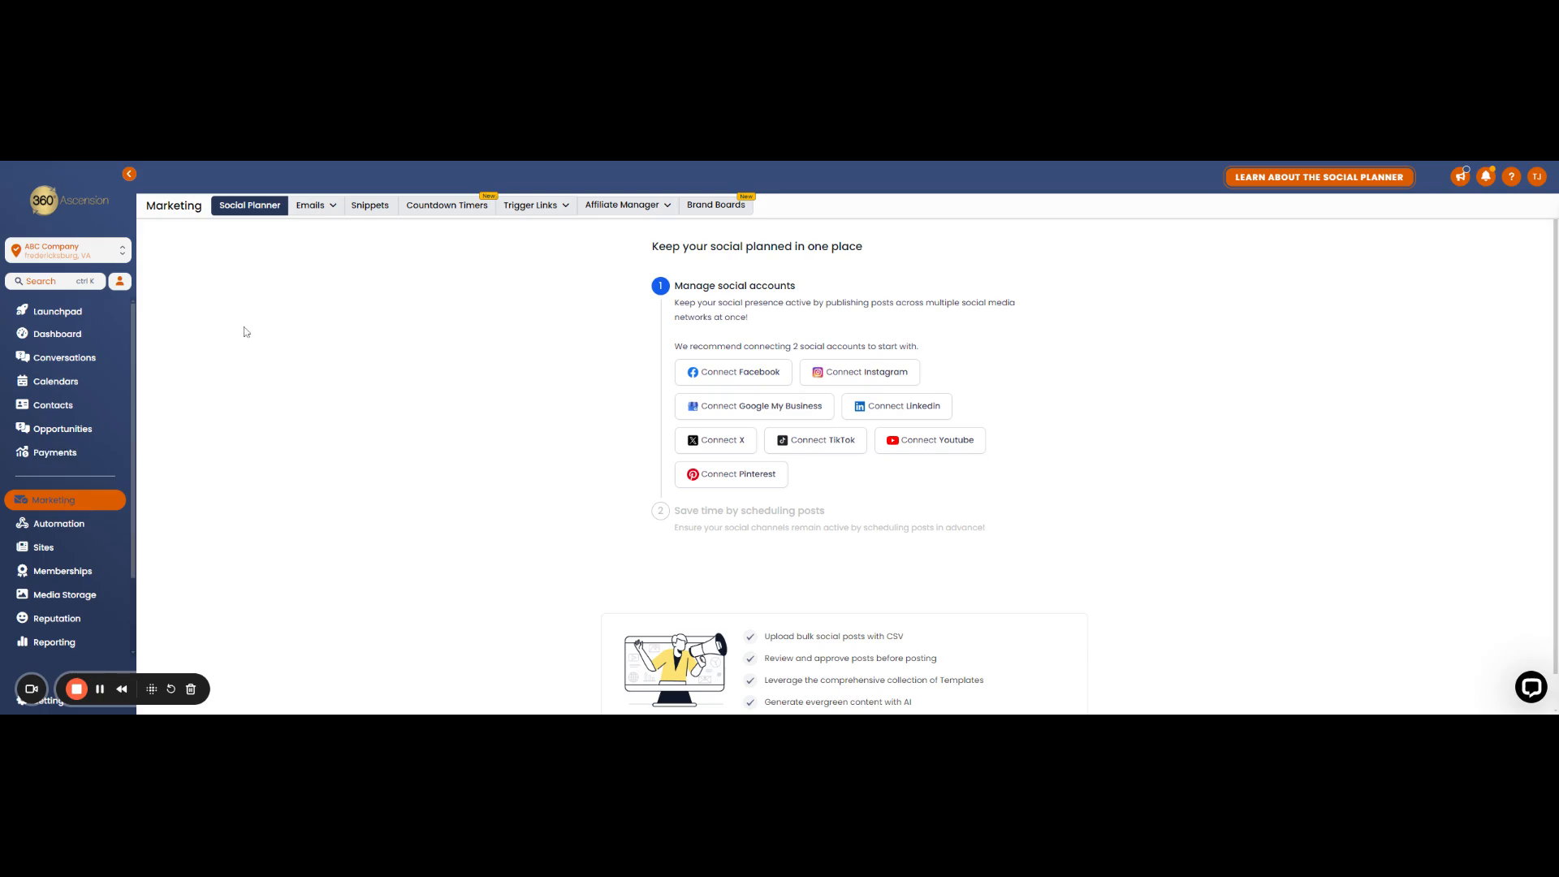
mouse_move(316, 211)
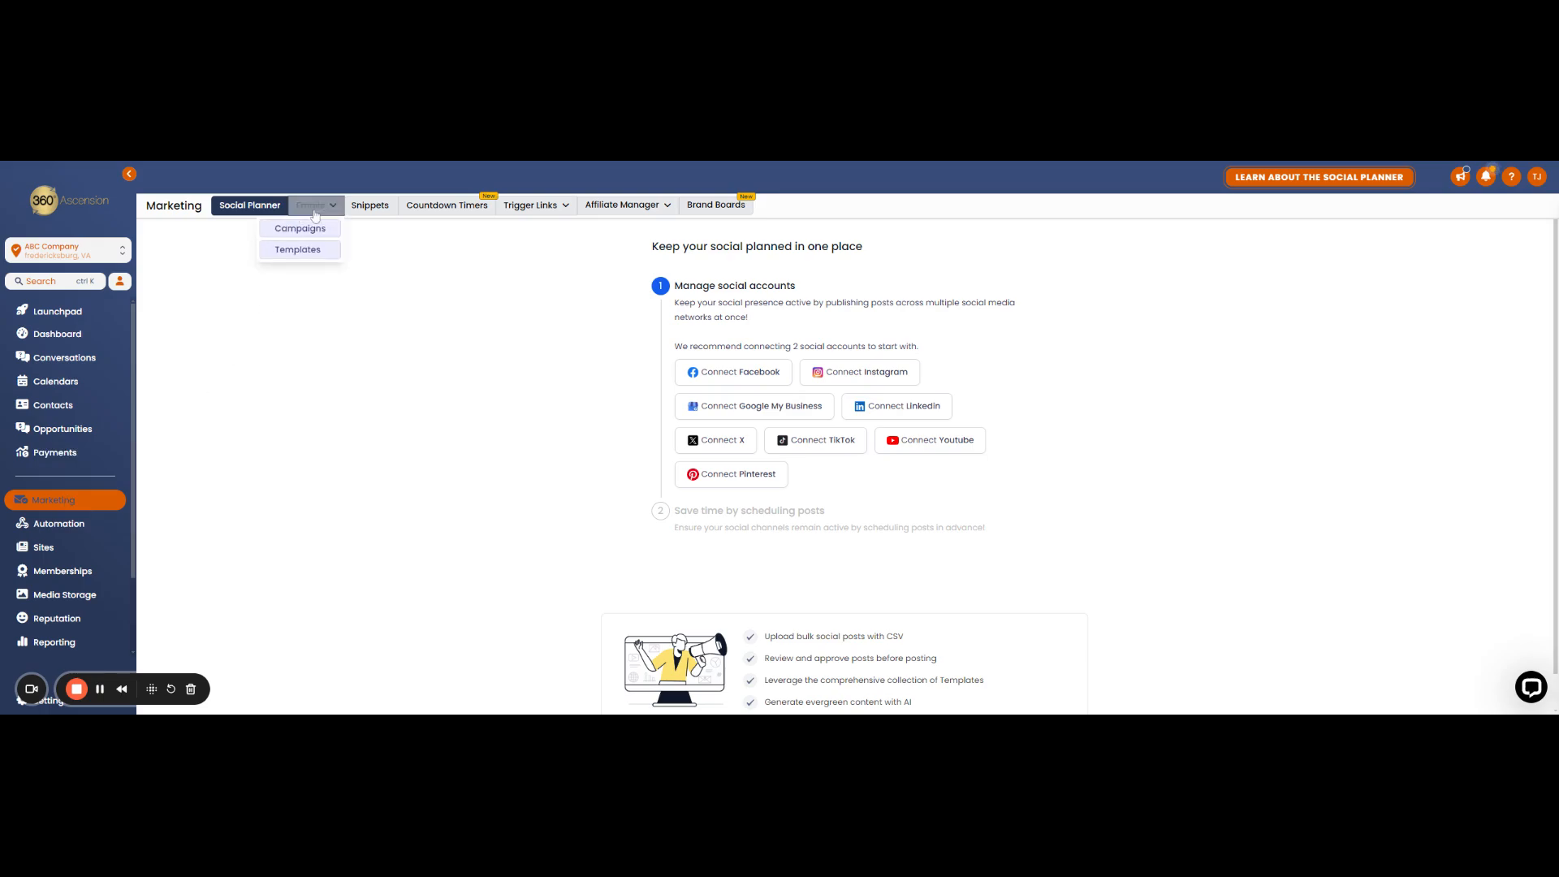
click(310, 260)
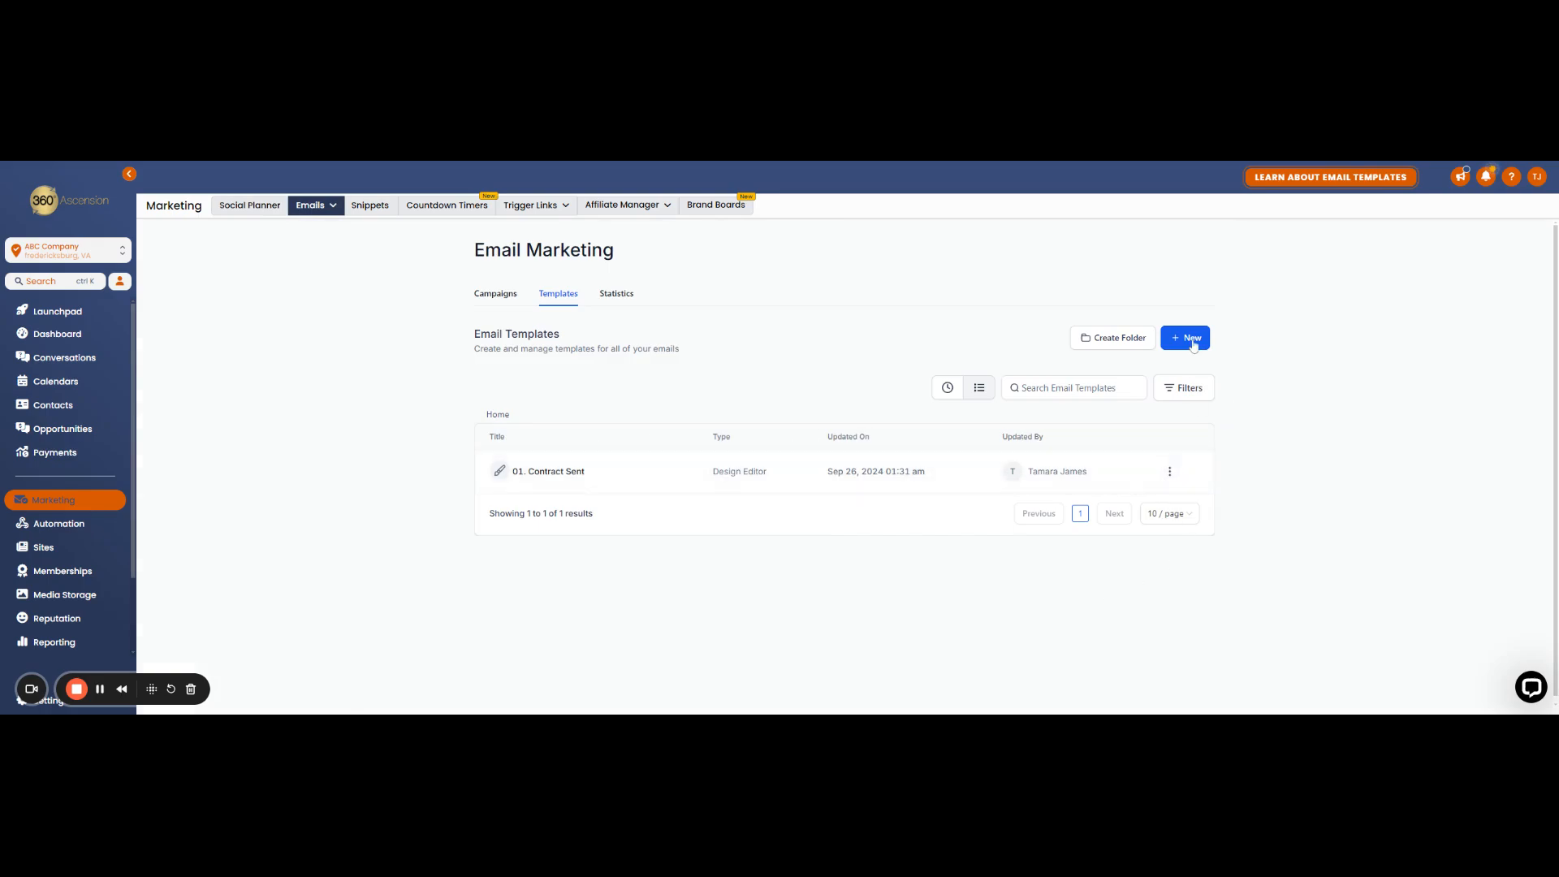
Step: Look through the ready-made email marketing templates in the Template Library, then close it
click(1182, 340)
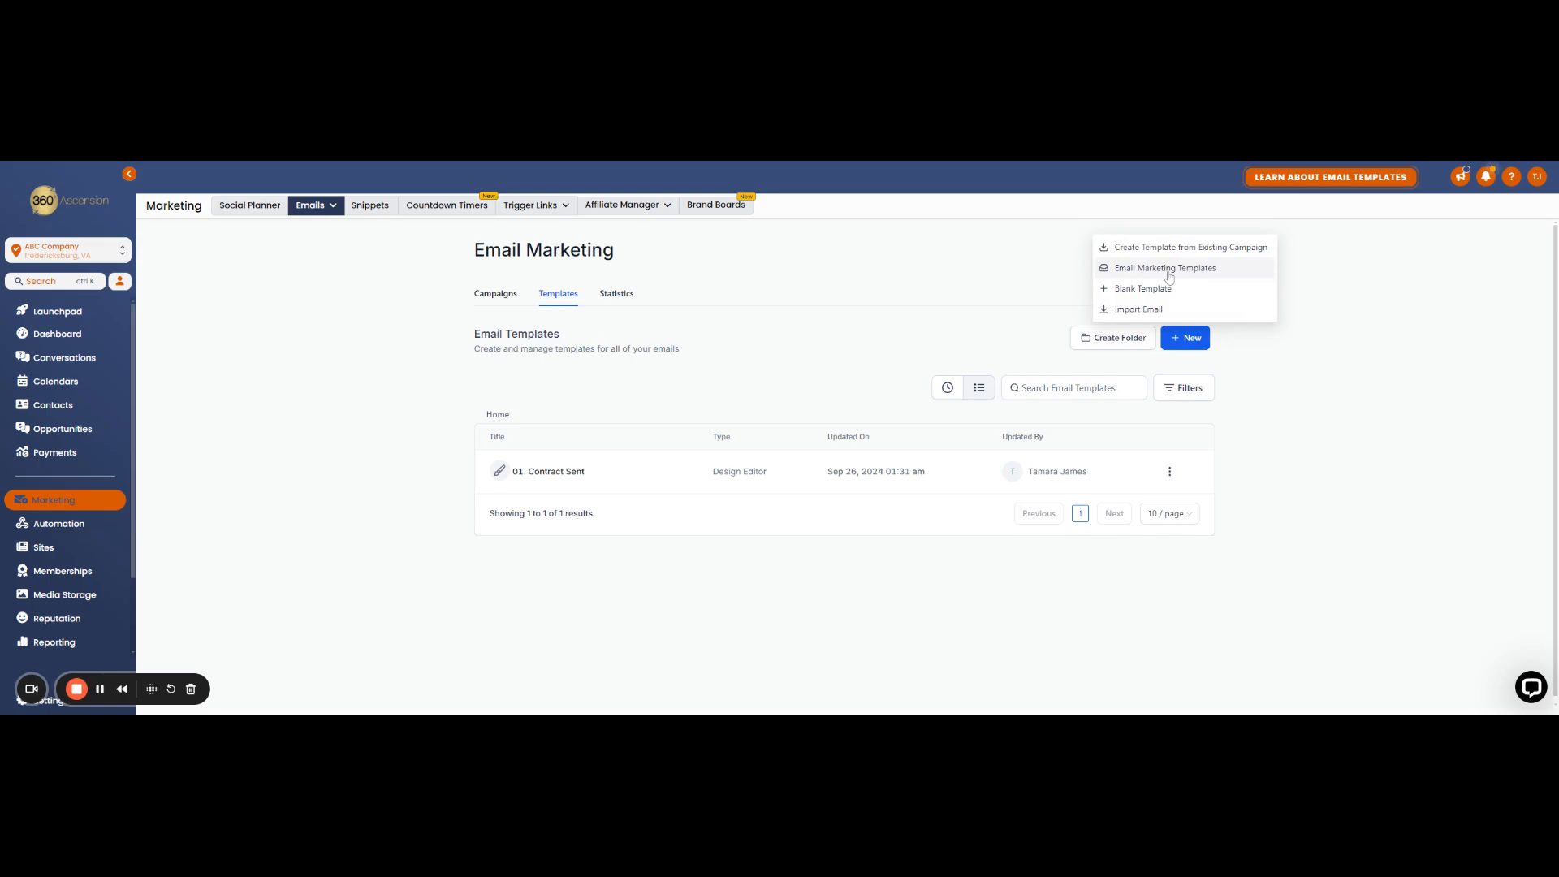
click(1142, 275)
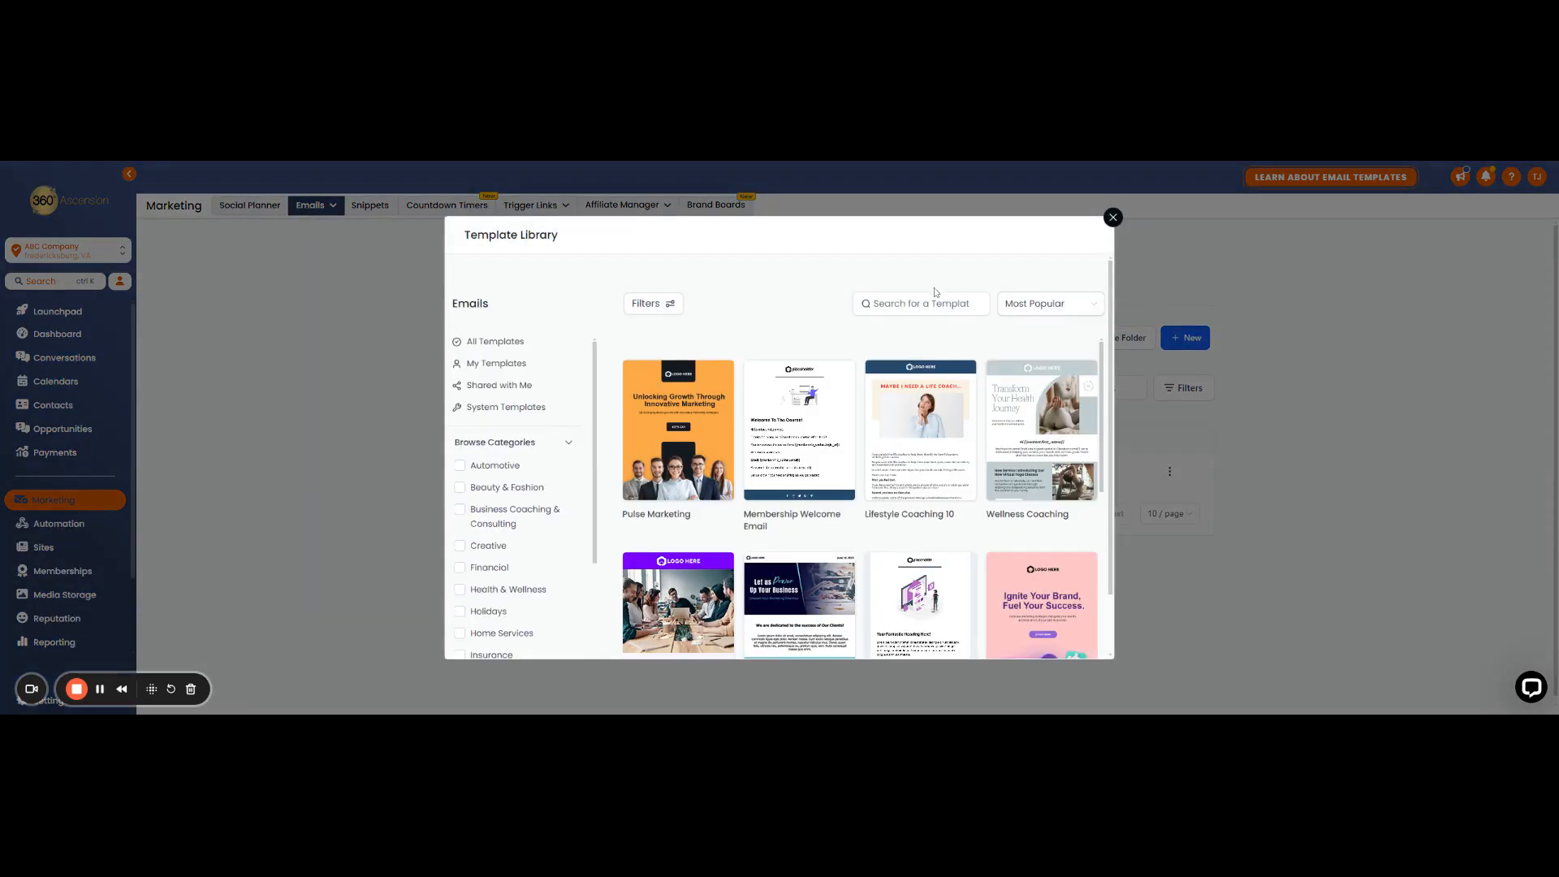
scroll(751, 392, down, 2)
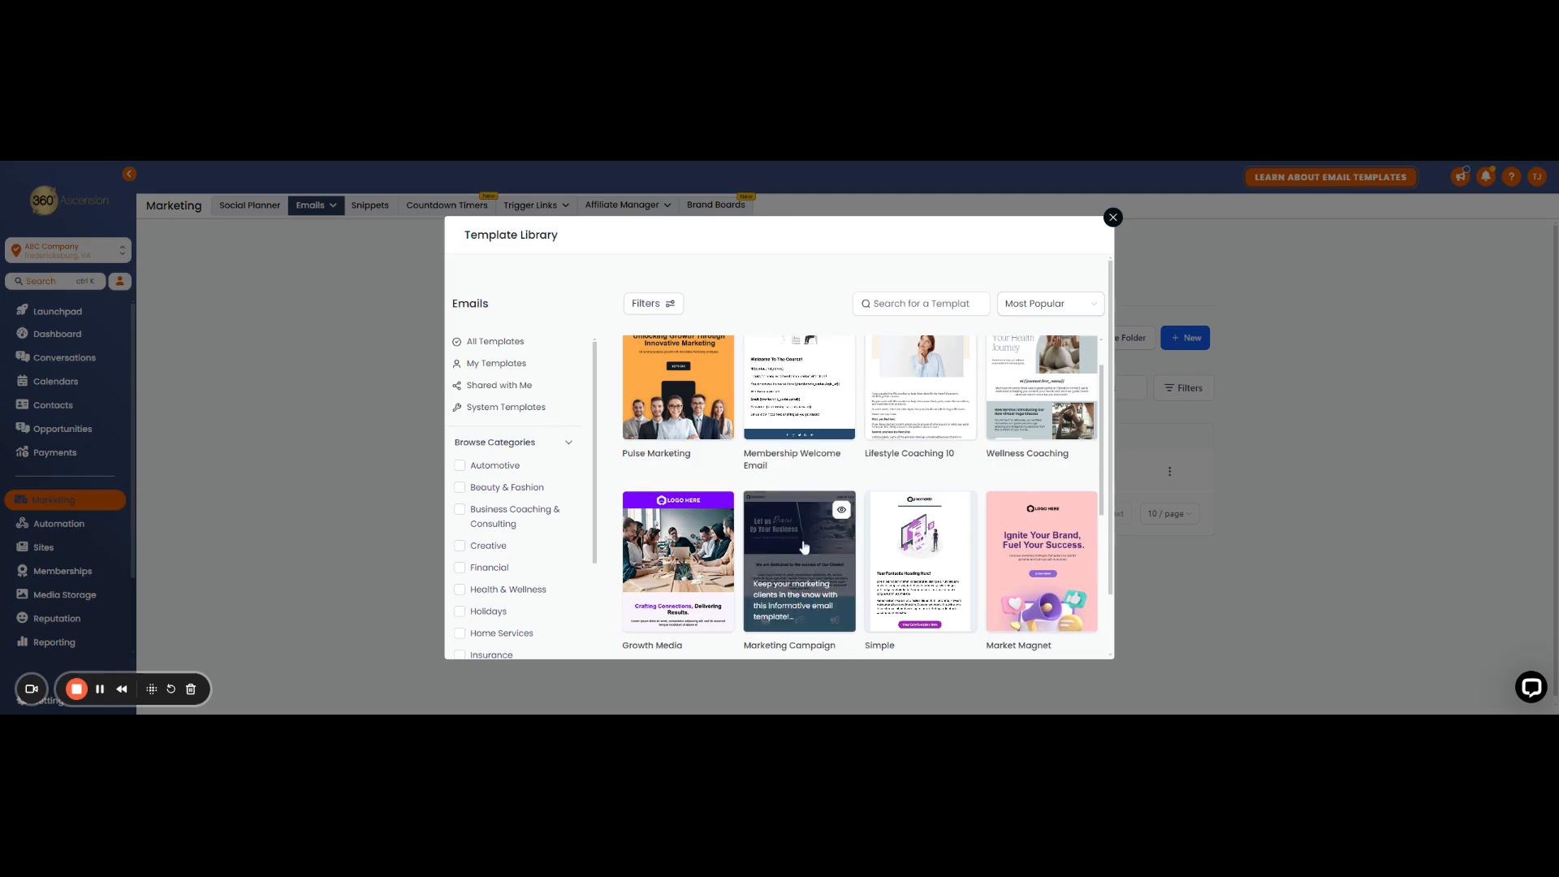
scroll(902, 540, down, 2)
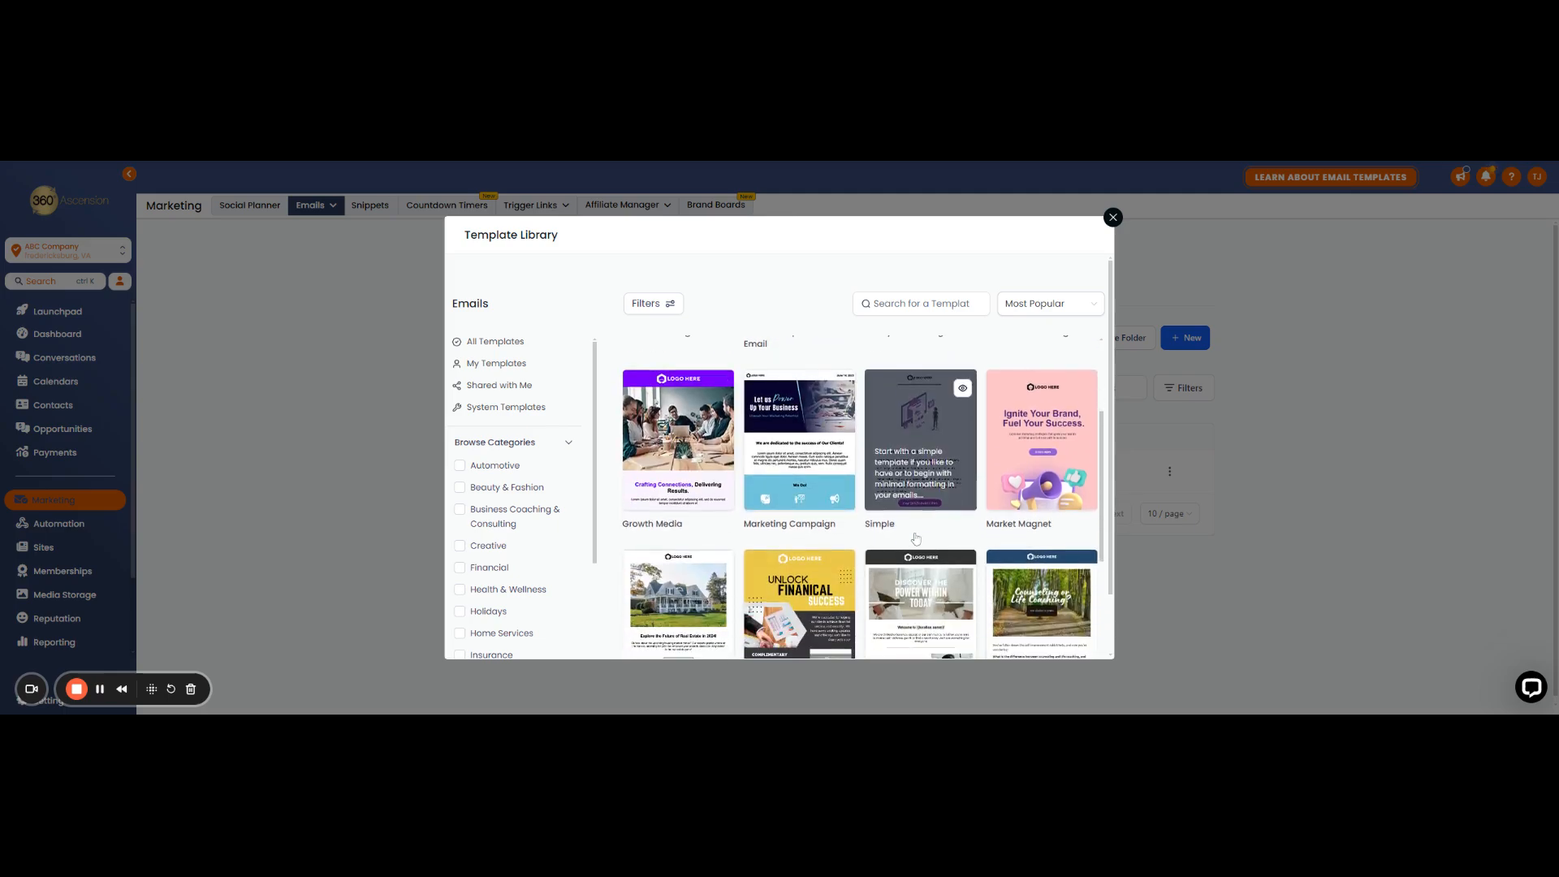
scroll(897, 544, down, 4)
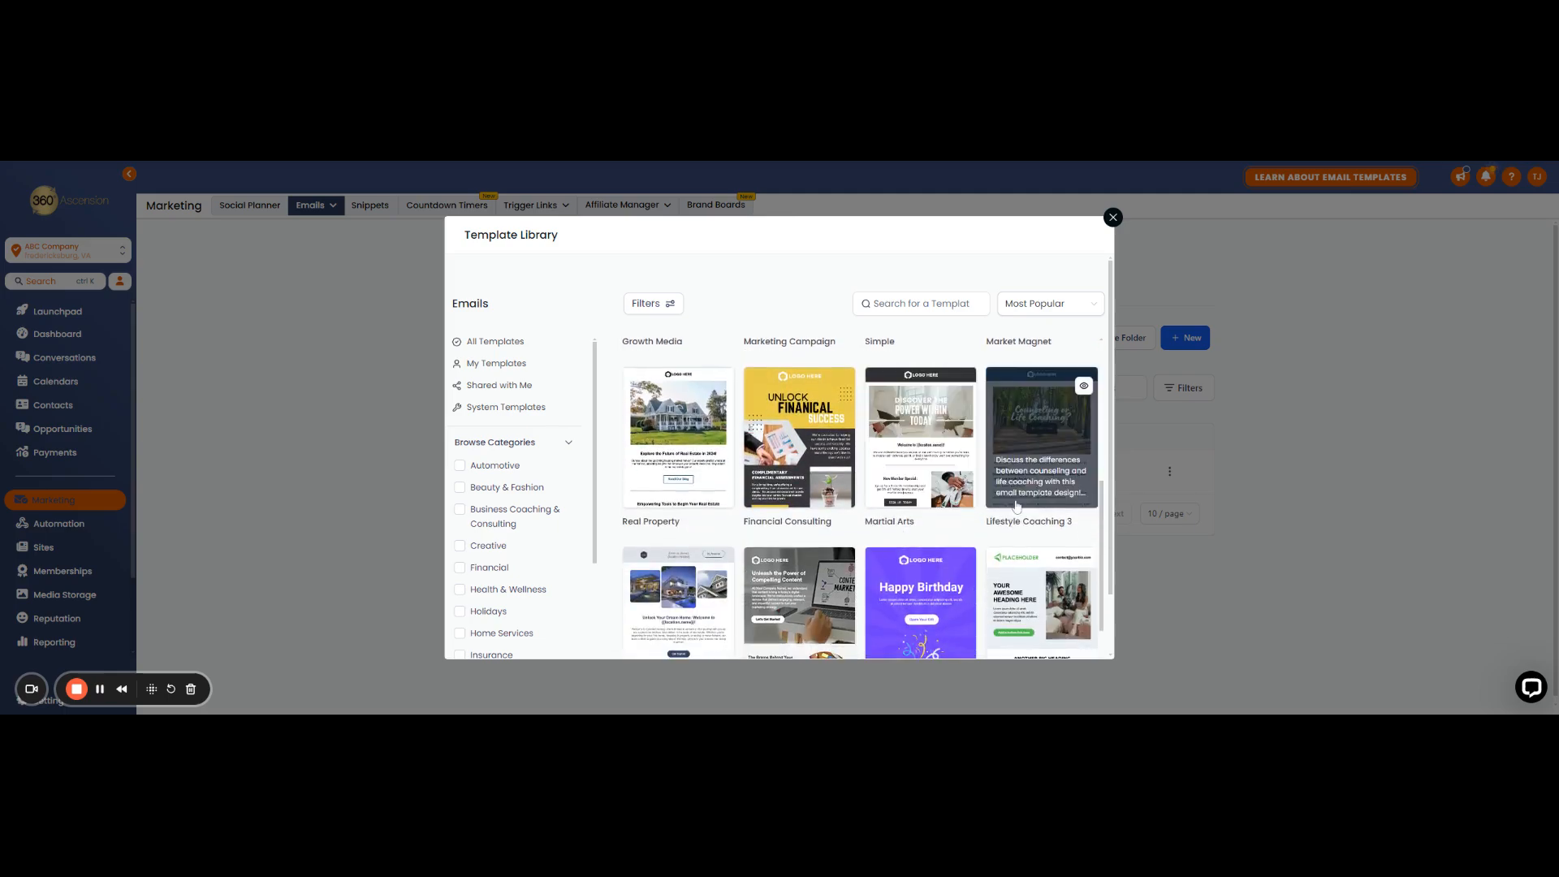
scroll(894, 560, down, 5)
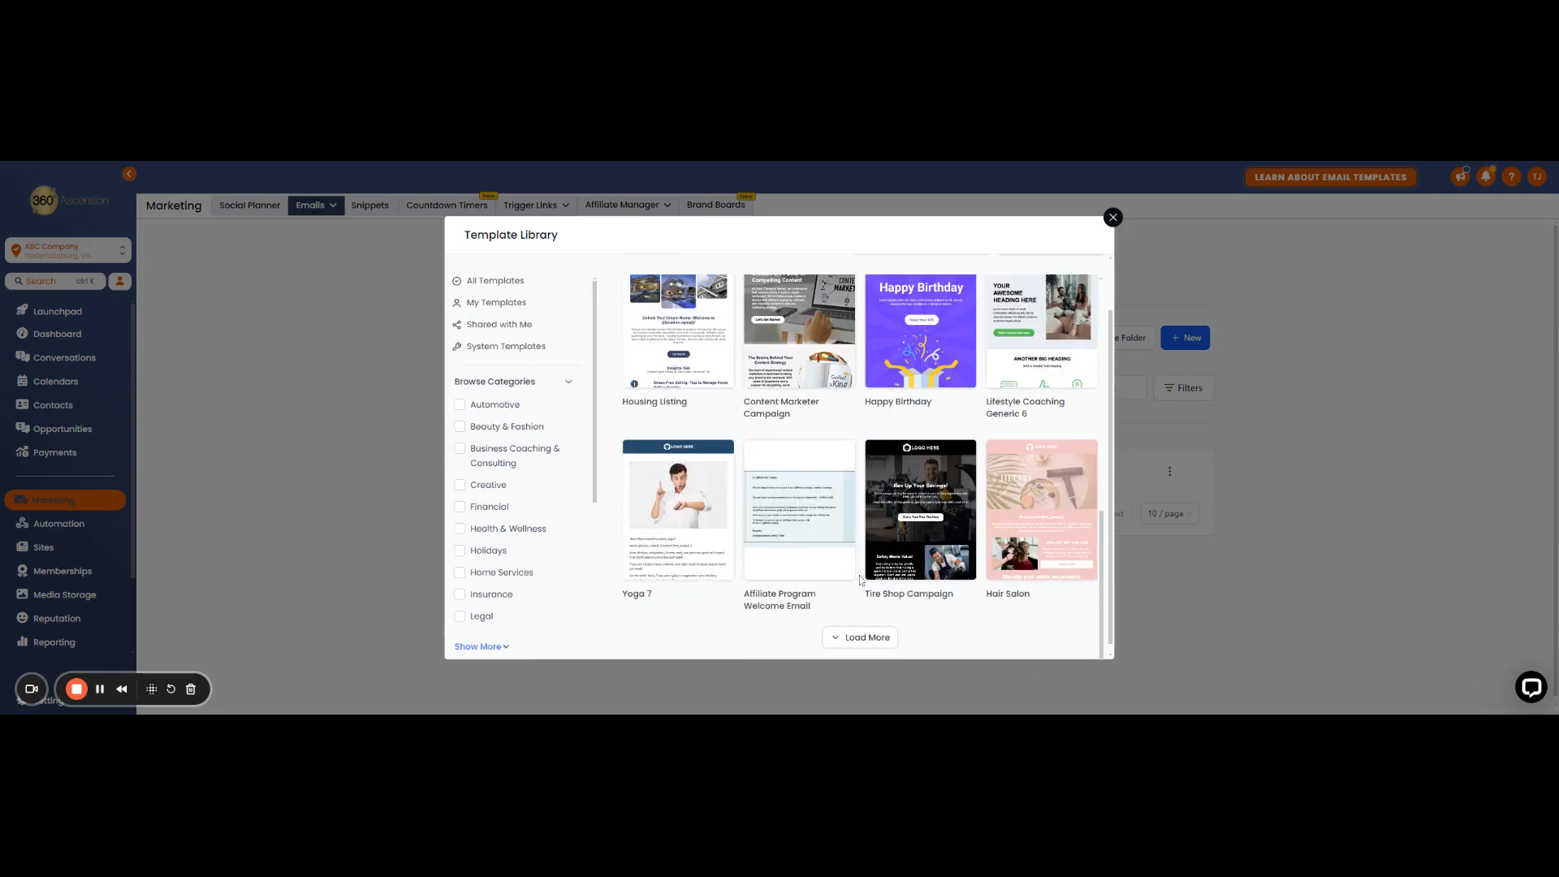
scroll(859, 569, up, 3)
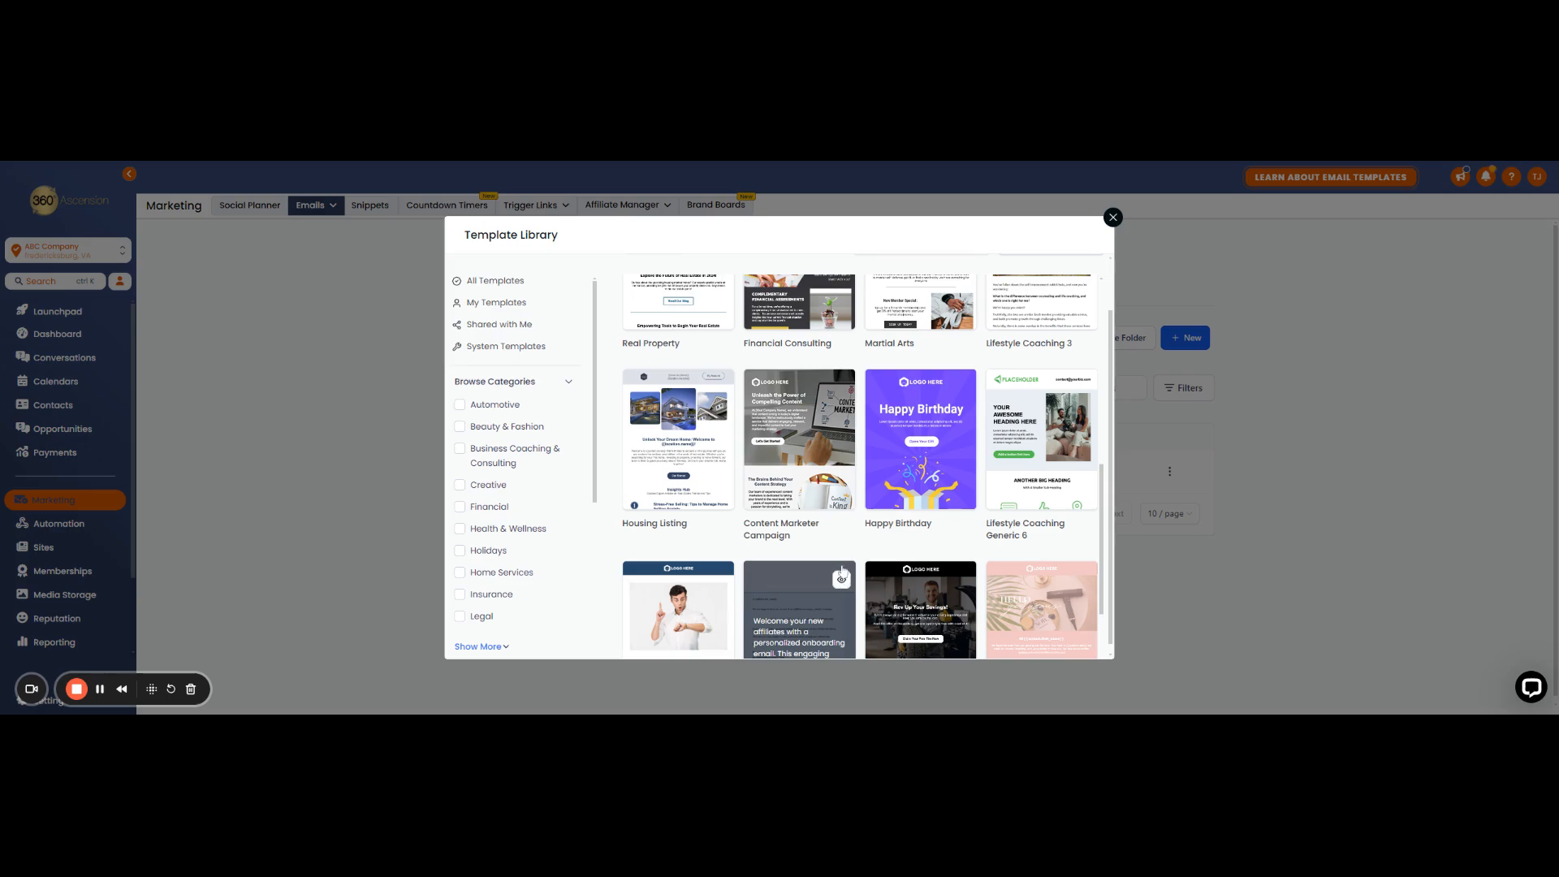
click(1113, 217)
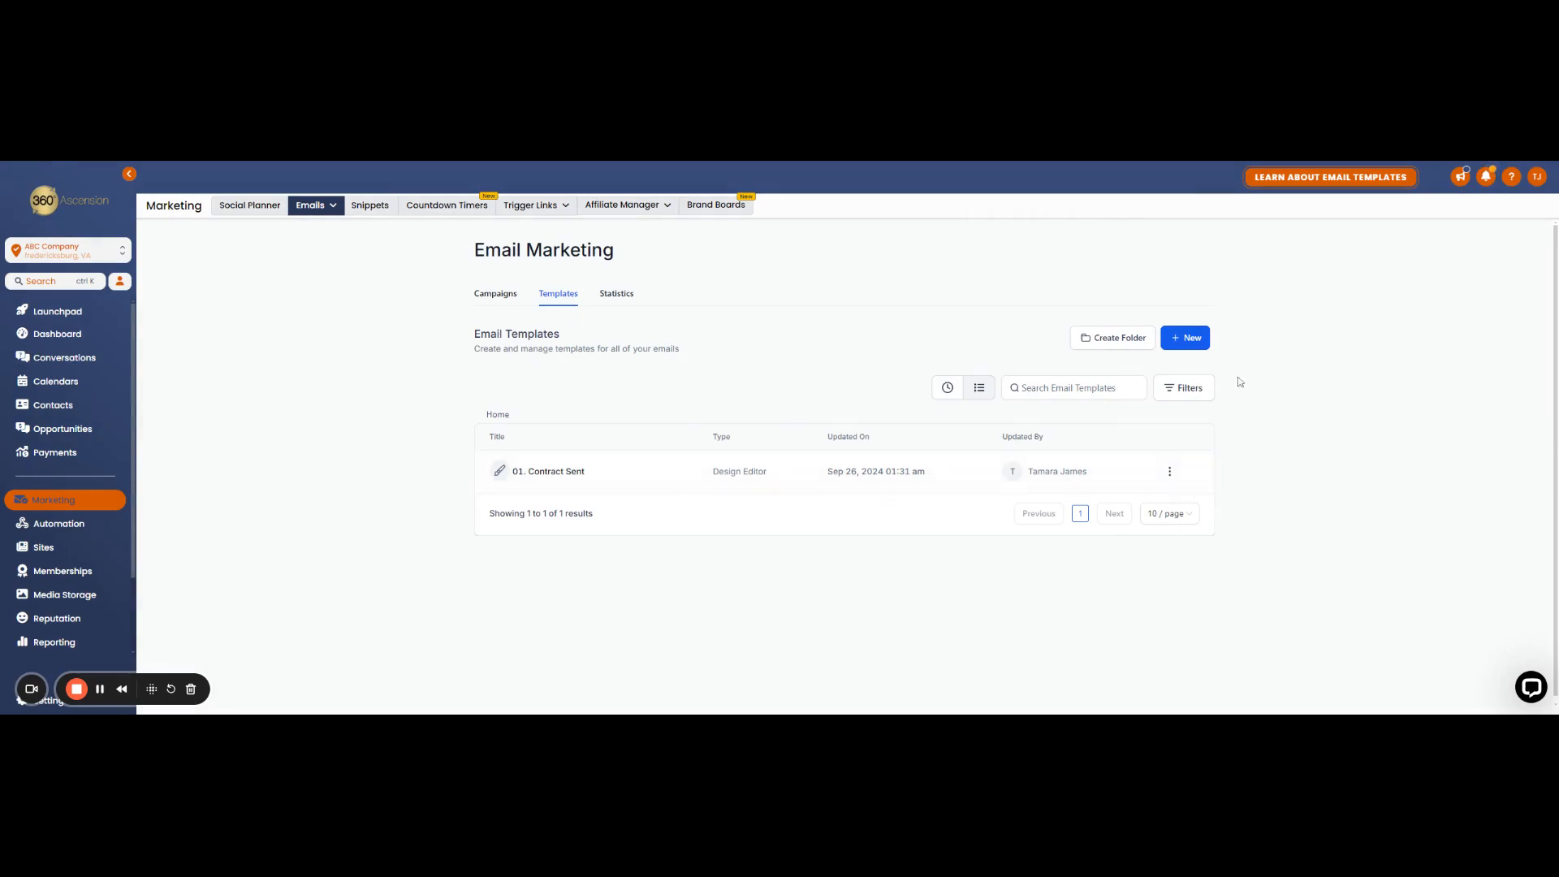
Step: Create a new blank email template with the Design Editor
click(1183, 345)
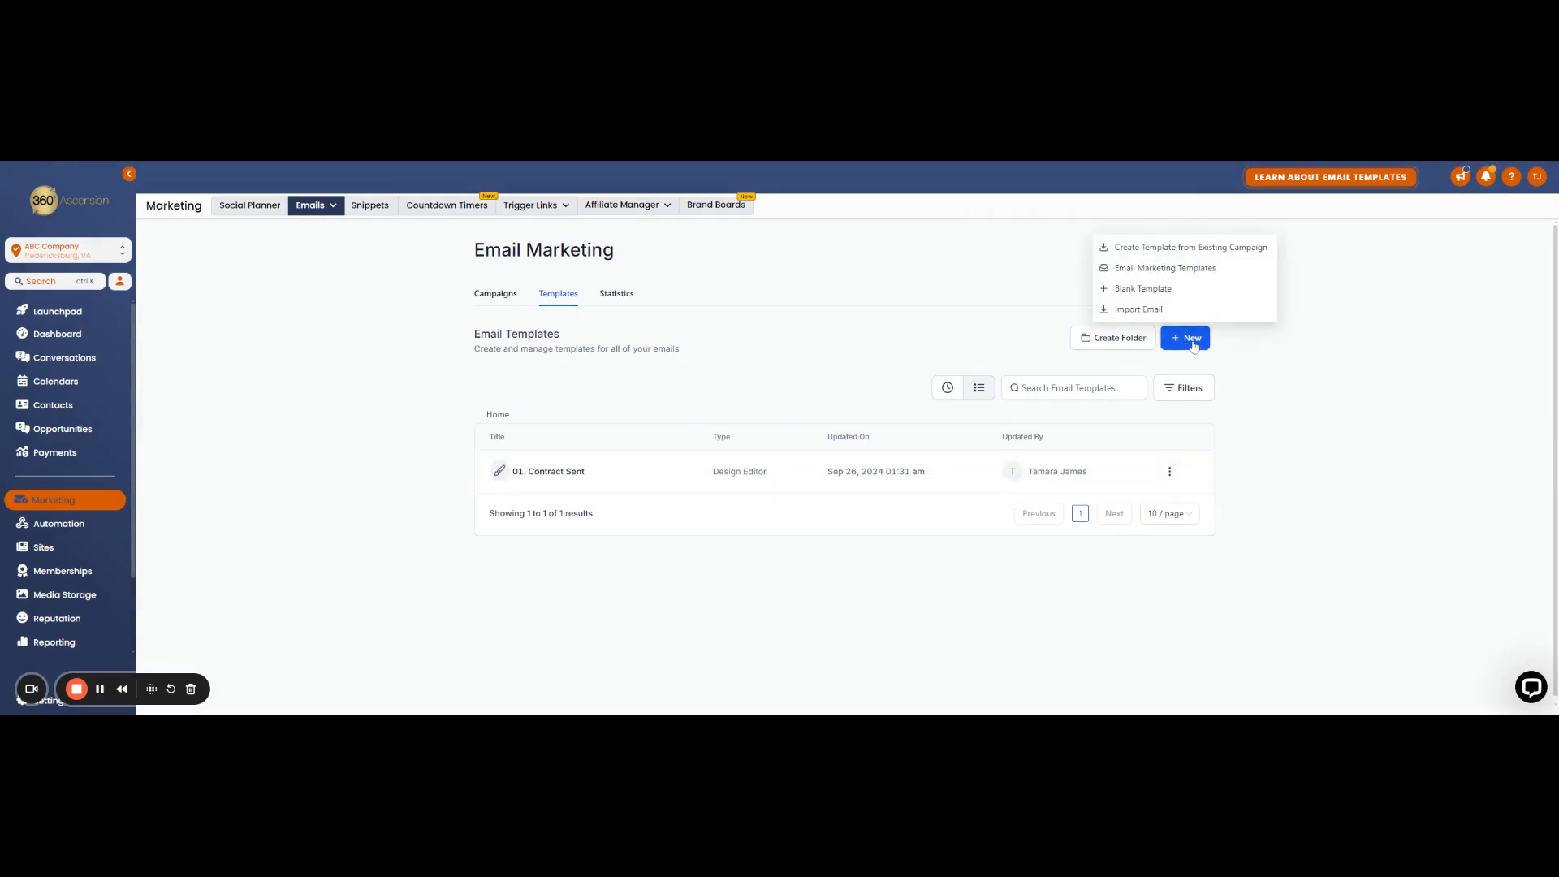
click(1149, 290)
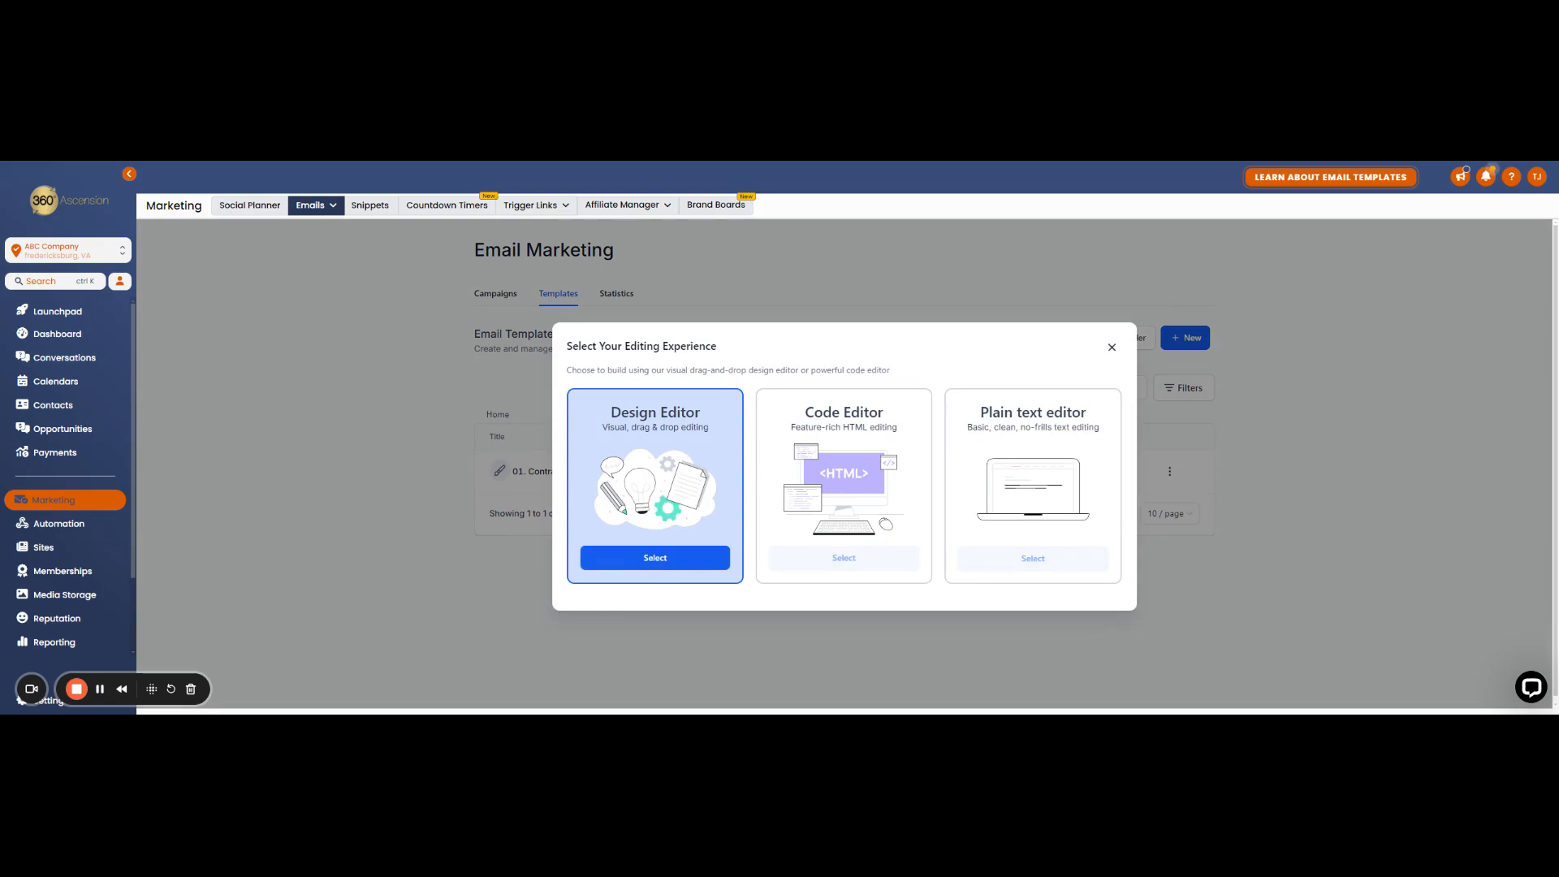
click(650, 560)
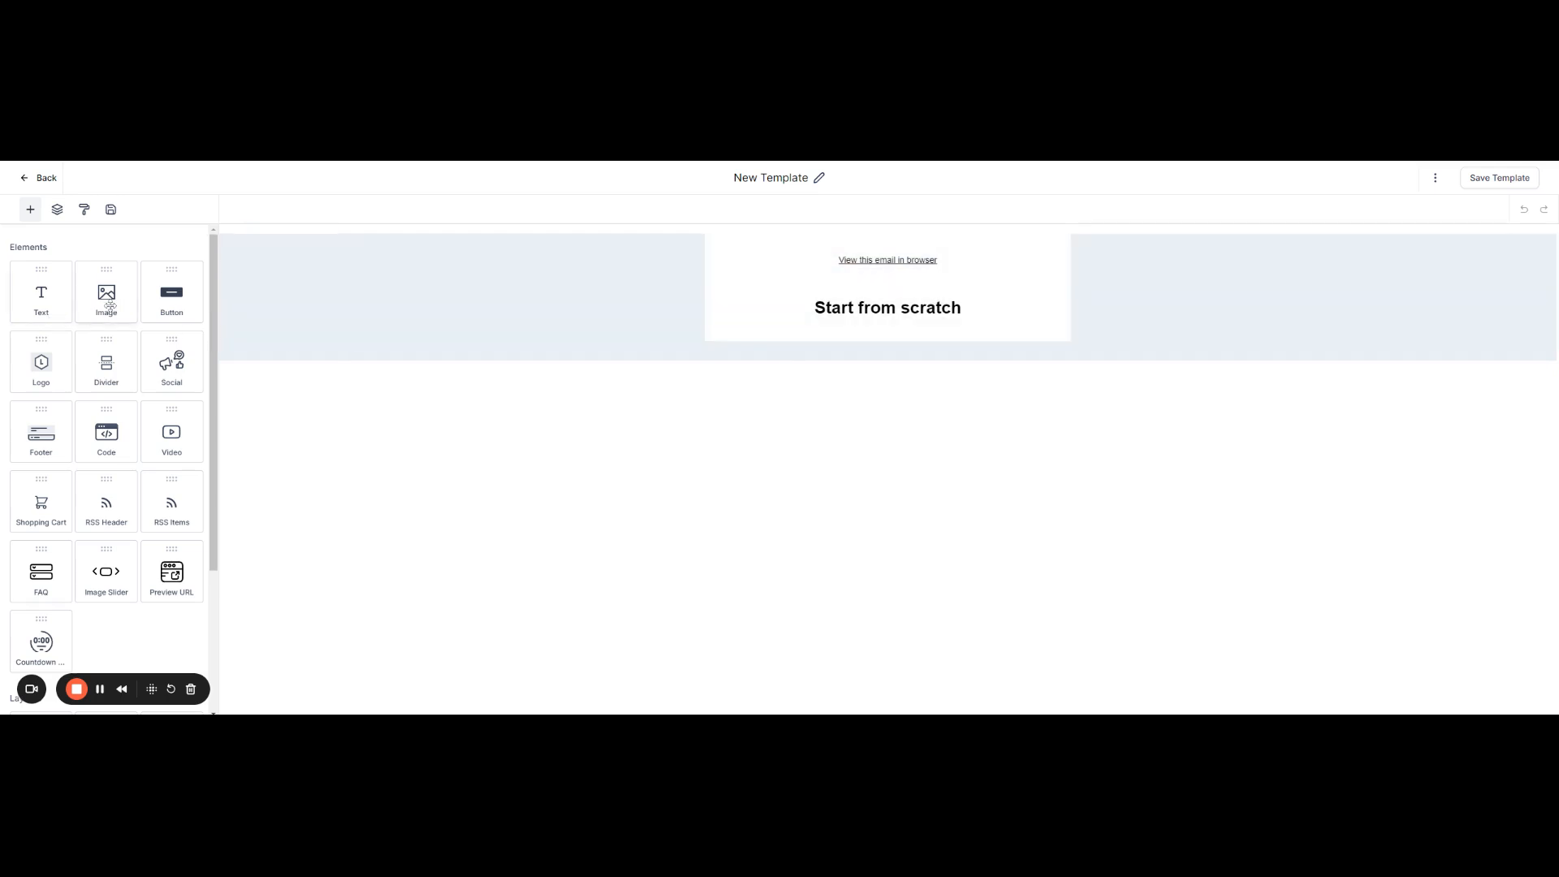
Step: Add an image above the browser link using Sample Logo.jfif from the media library and shrink it to about 185 by 157
drag(114, 308, 857, 247)
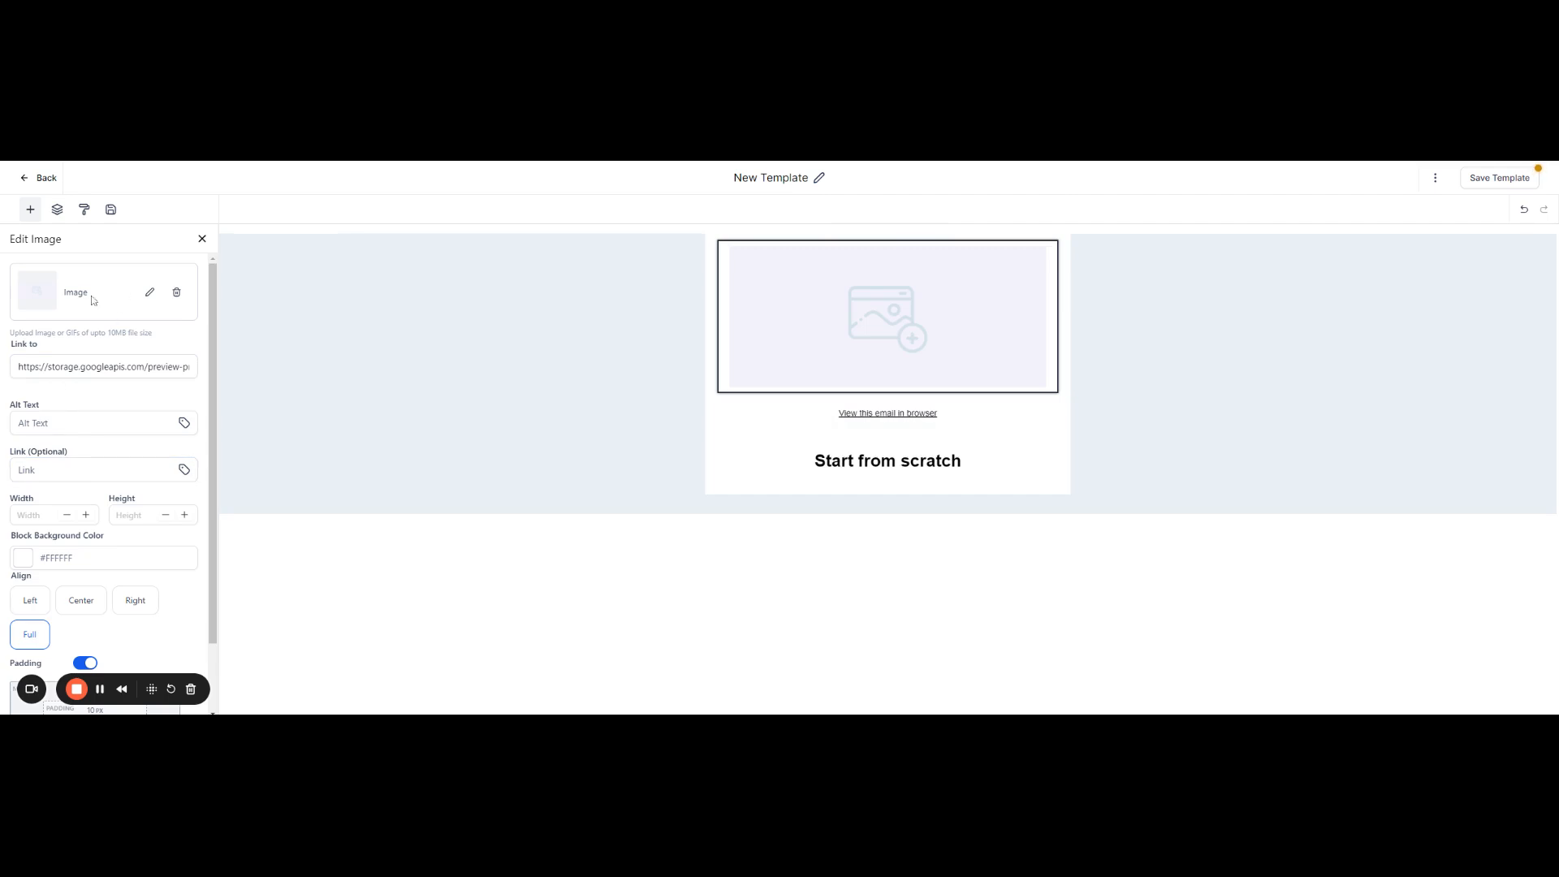
click(151, 294)
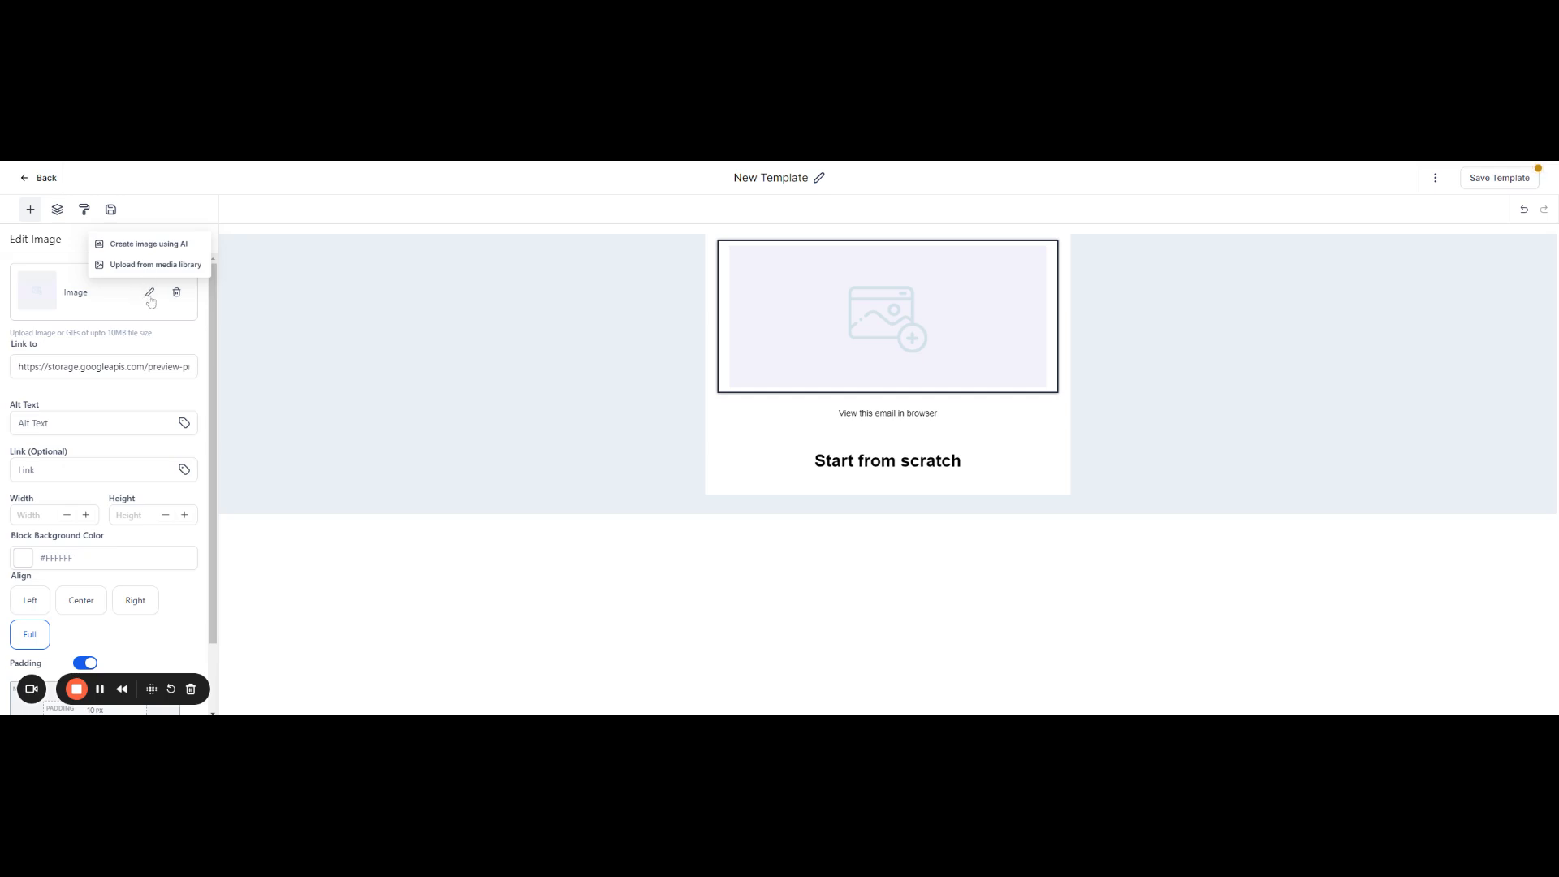
click(128, 264)
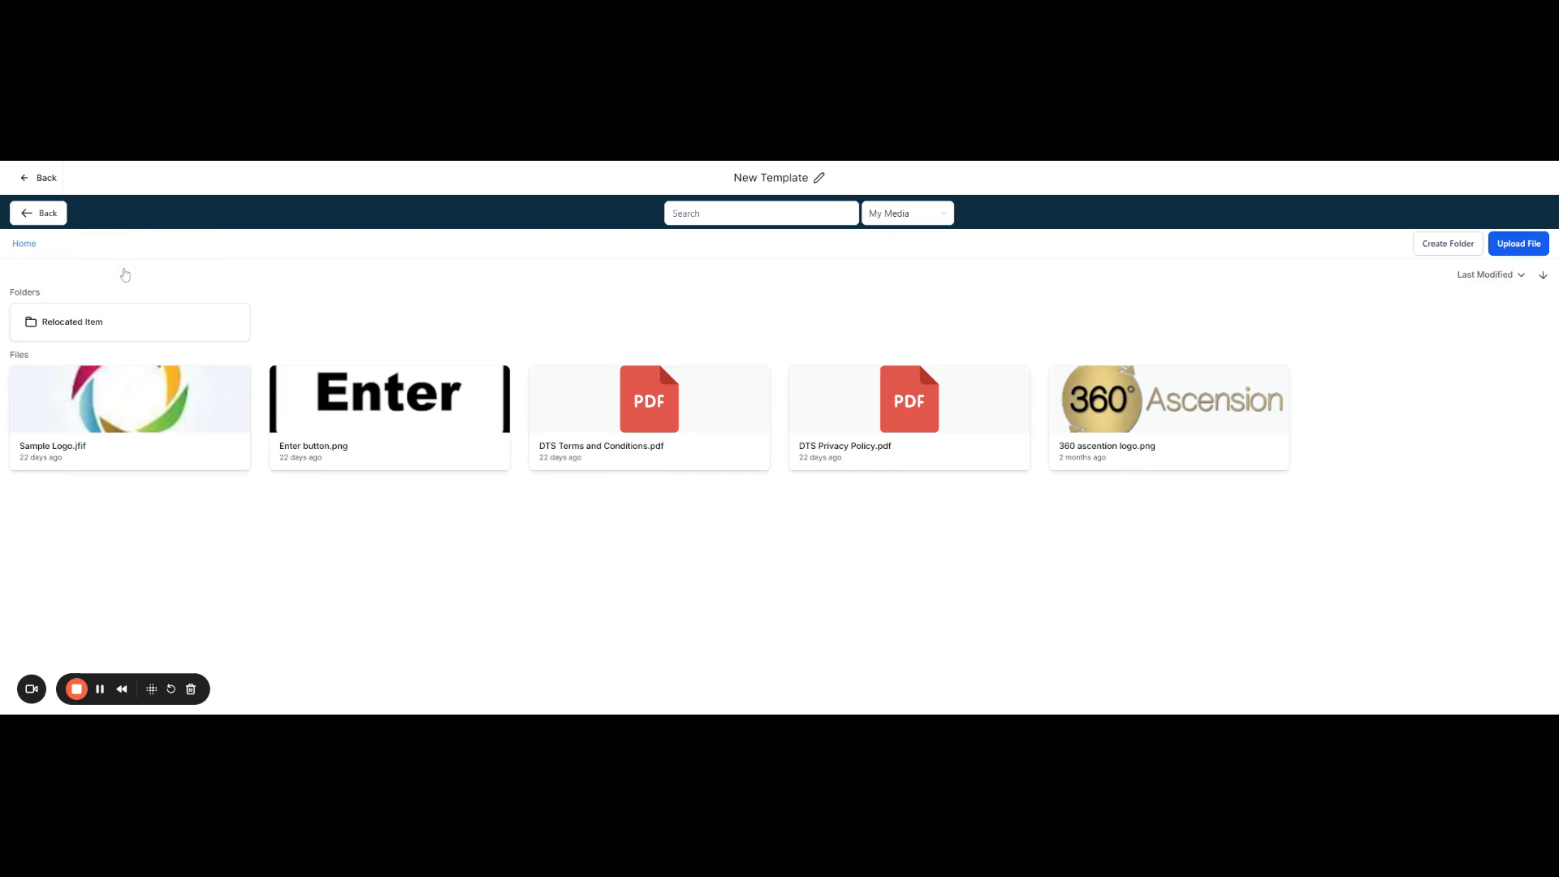
click(123, 401)
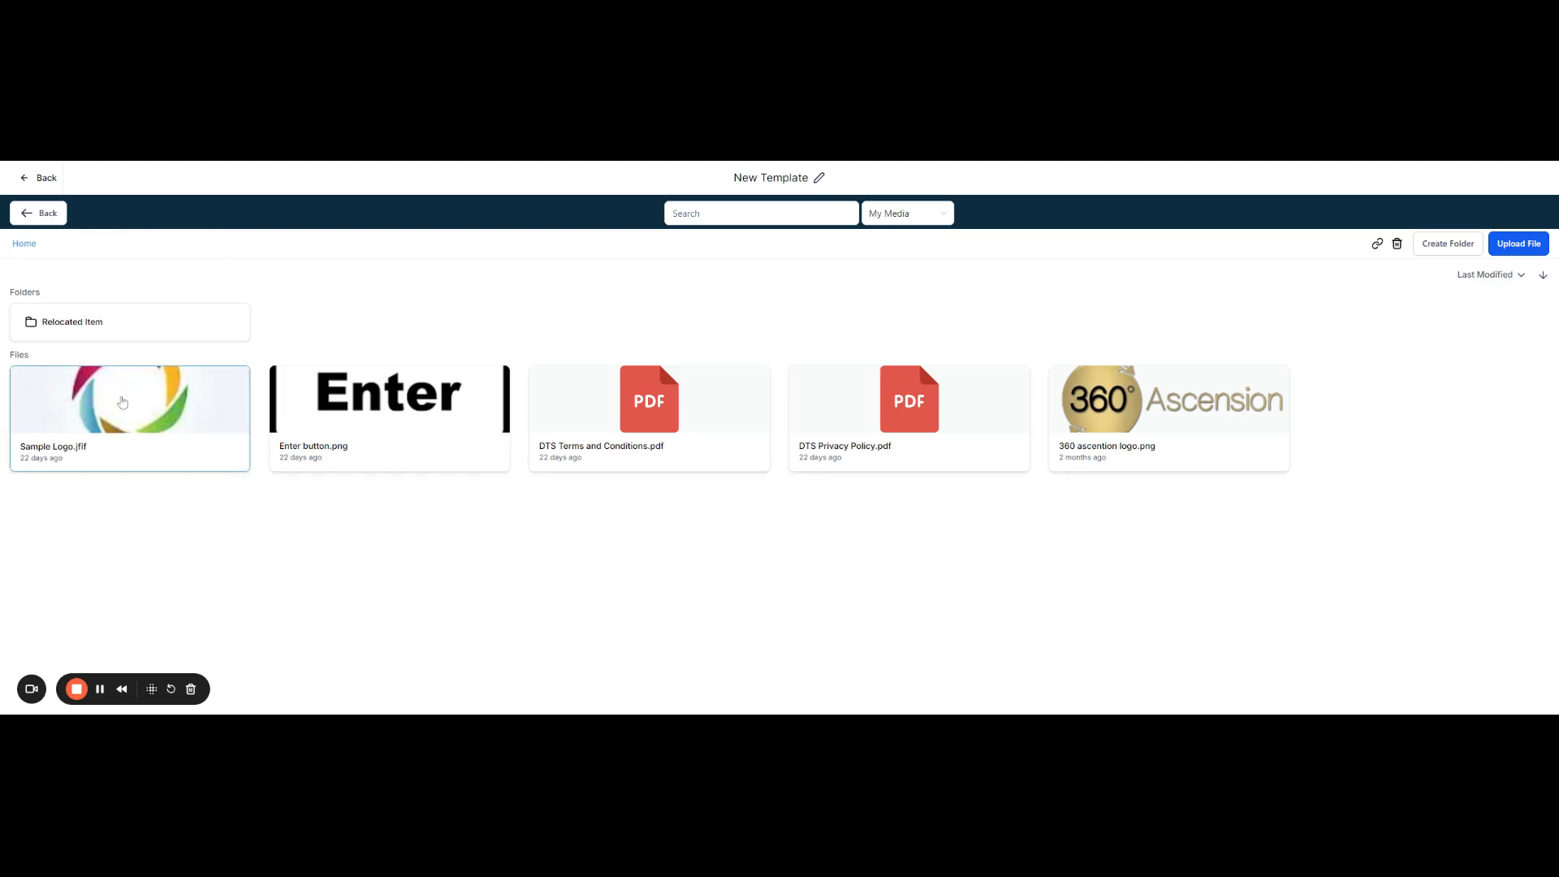
click(123, 401)
click(122, 402)
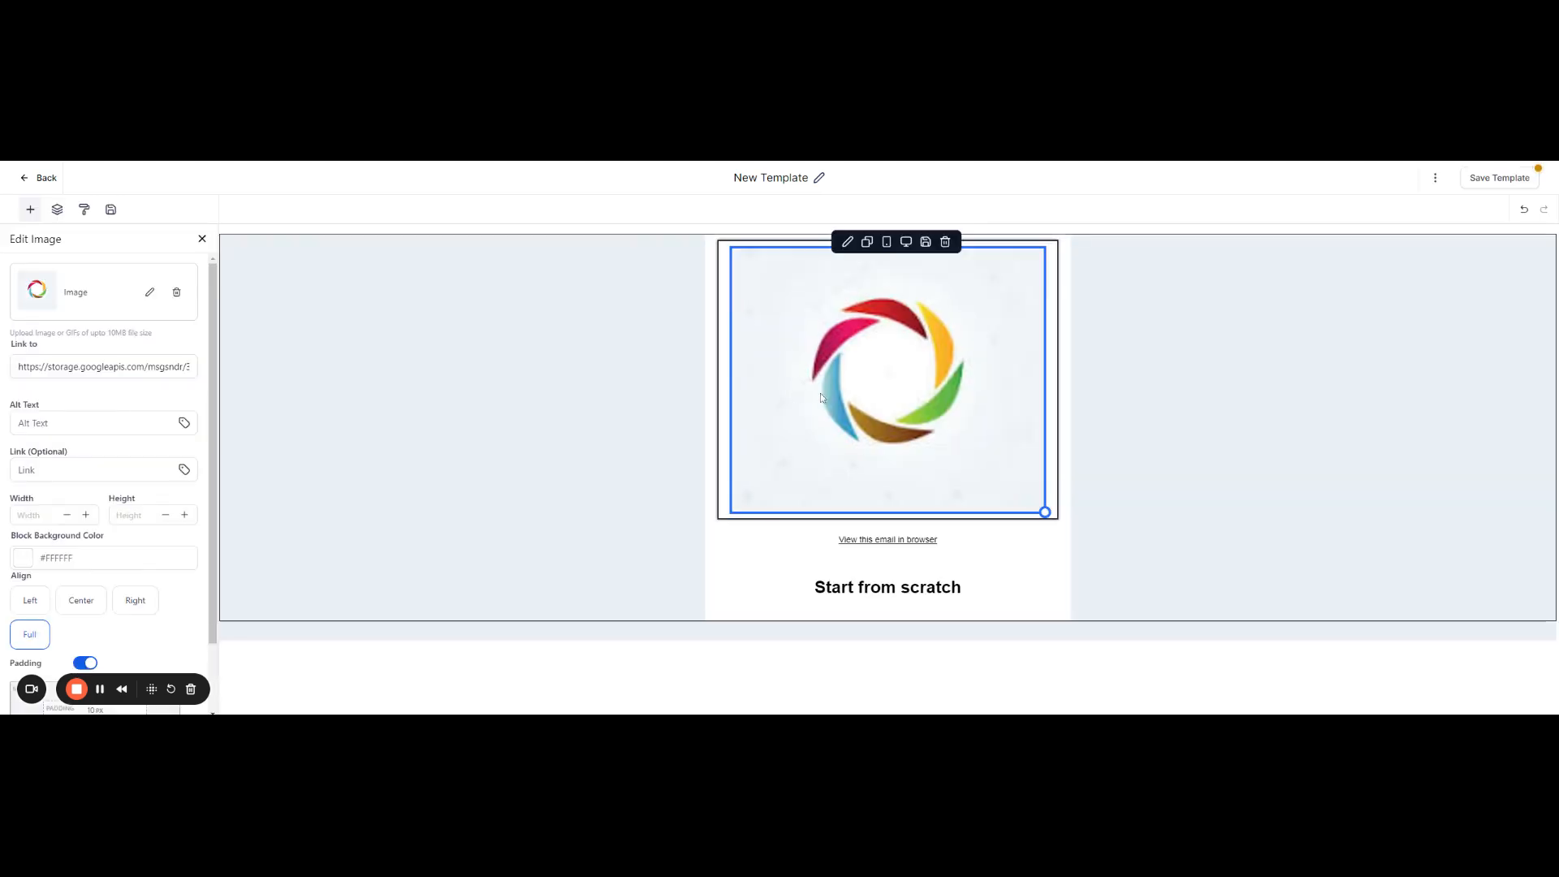
drag(1045, 512, 980, 401)
drag(916, 354, 852, 299)
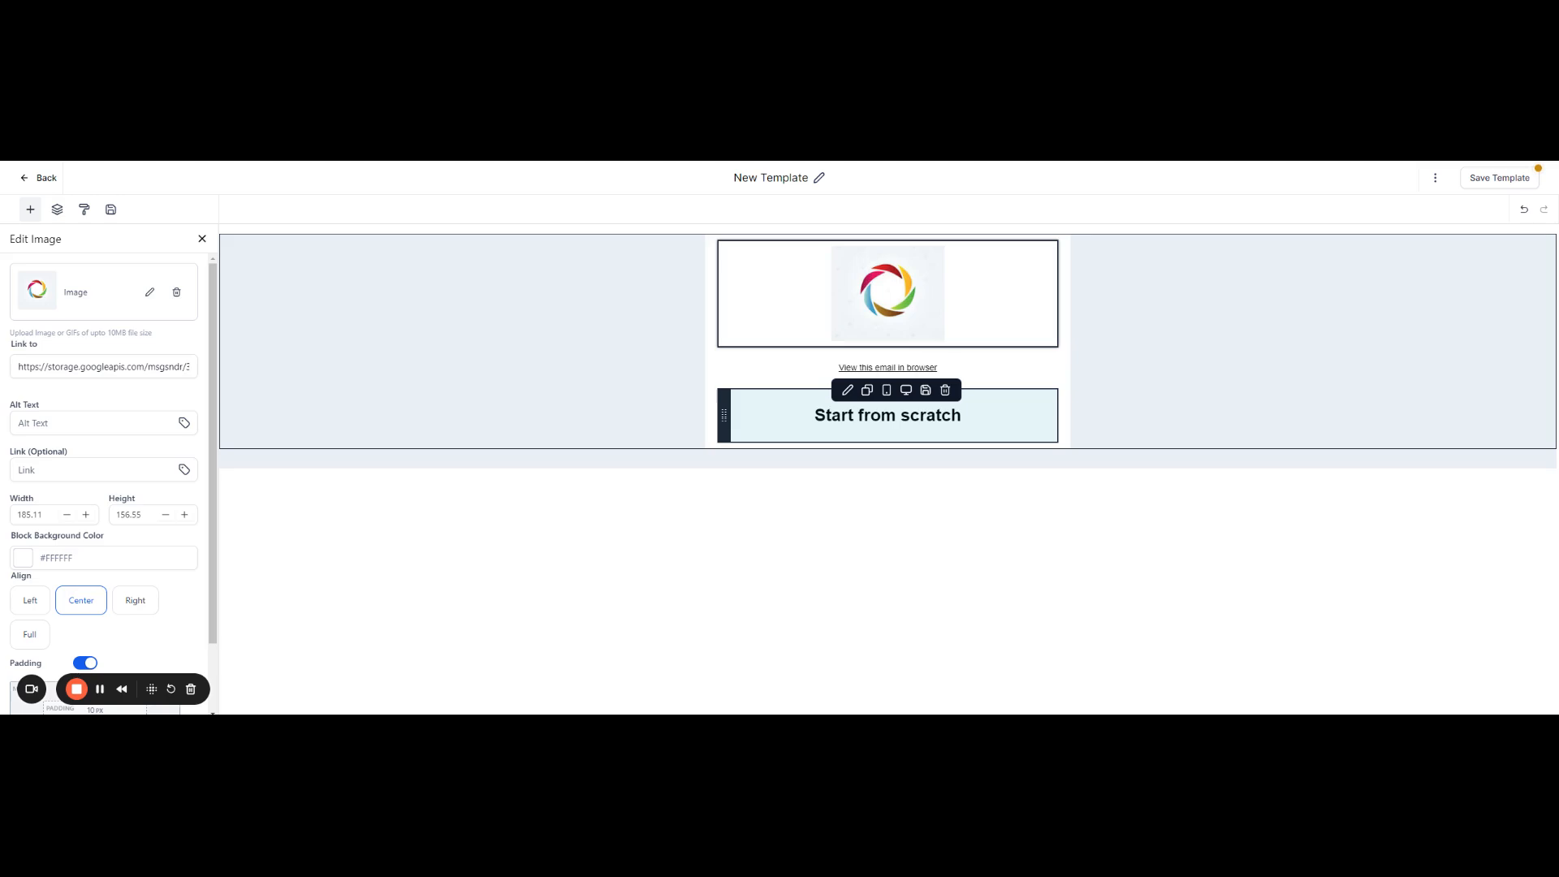
Step: Replace the "Start from scratch" heading text with "Hello"
triple_click(878, 415)
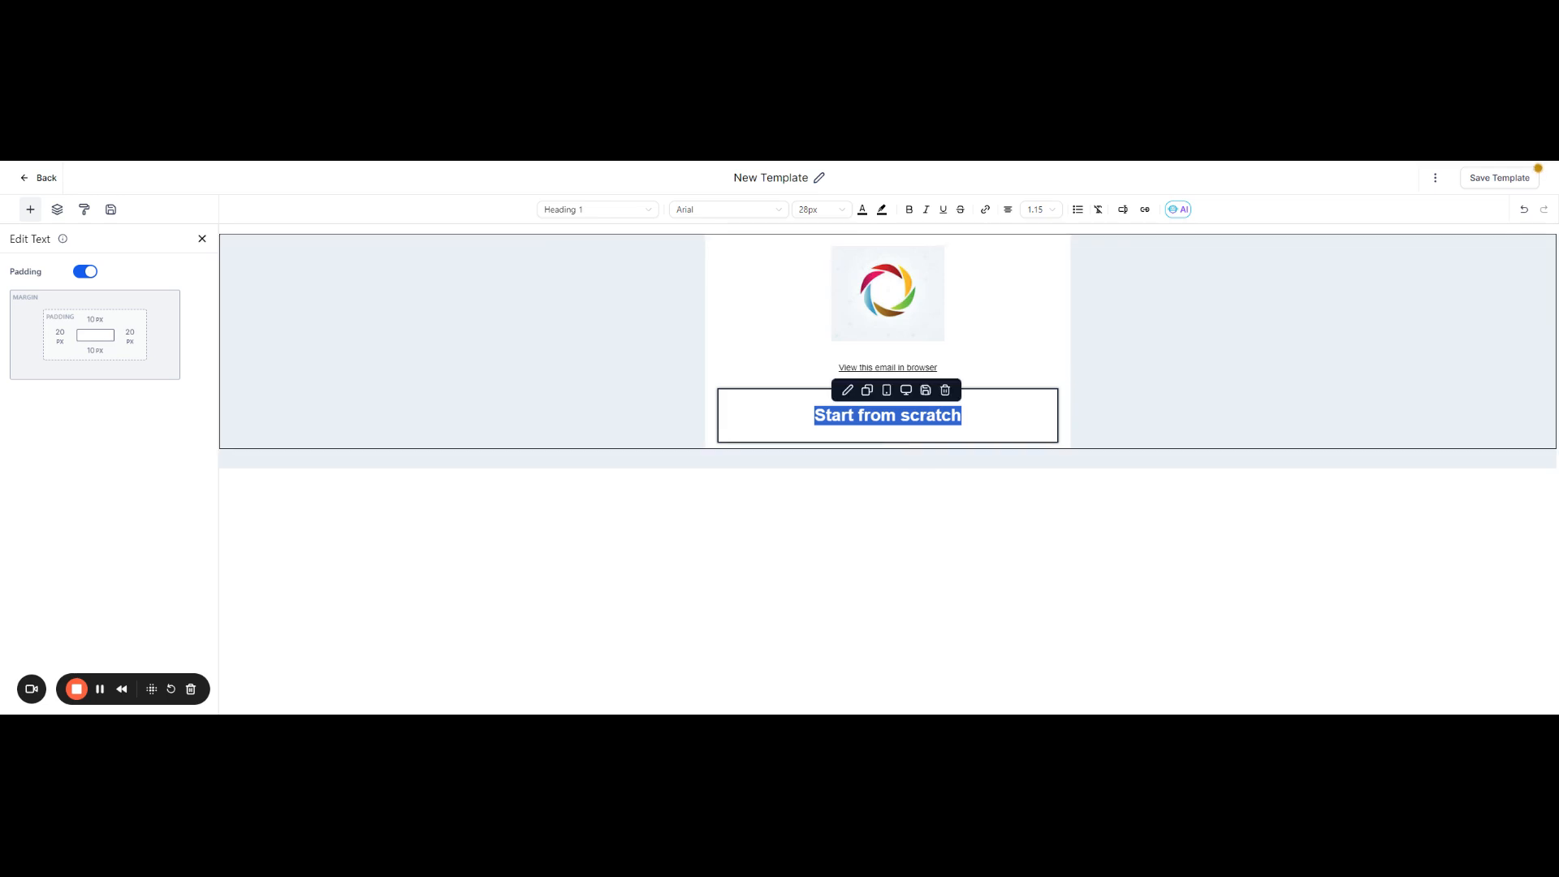
text(Hello)
key(BackSpace)
key(BackSpace)
key(BackSpace)
key(BackSpace)
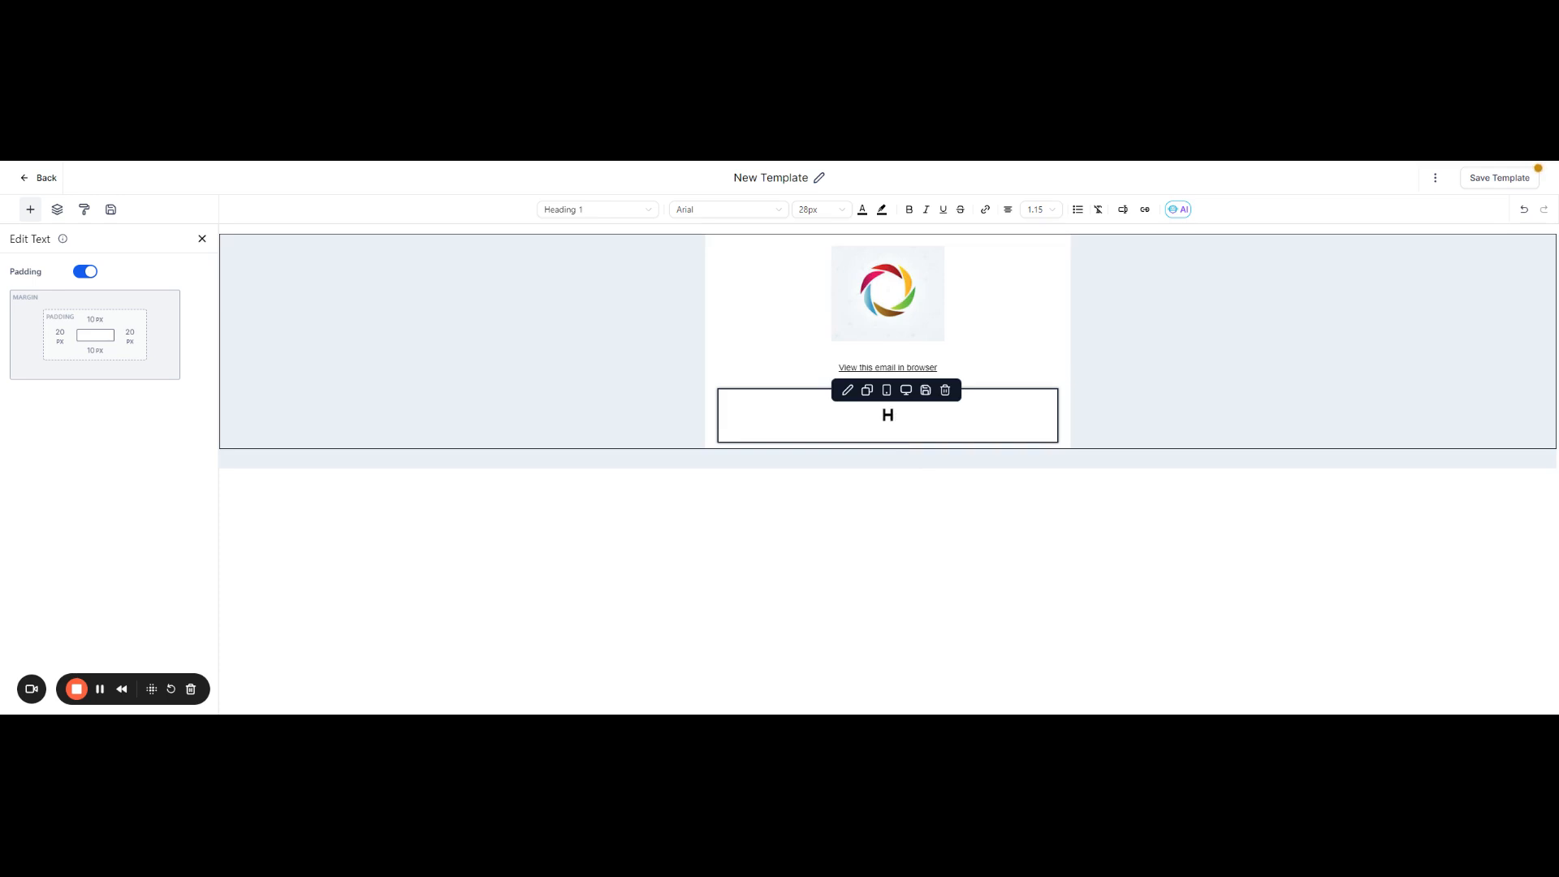
key(BackSpace)
text(Hello)
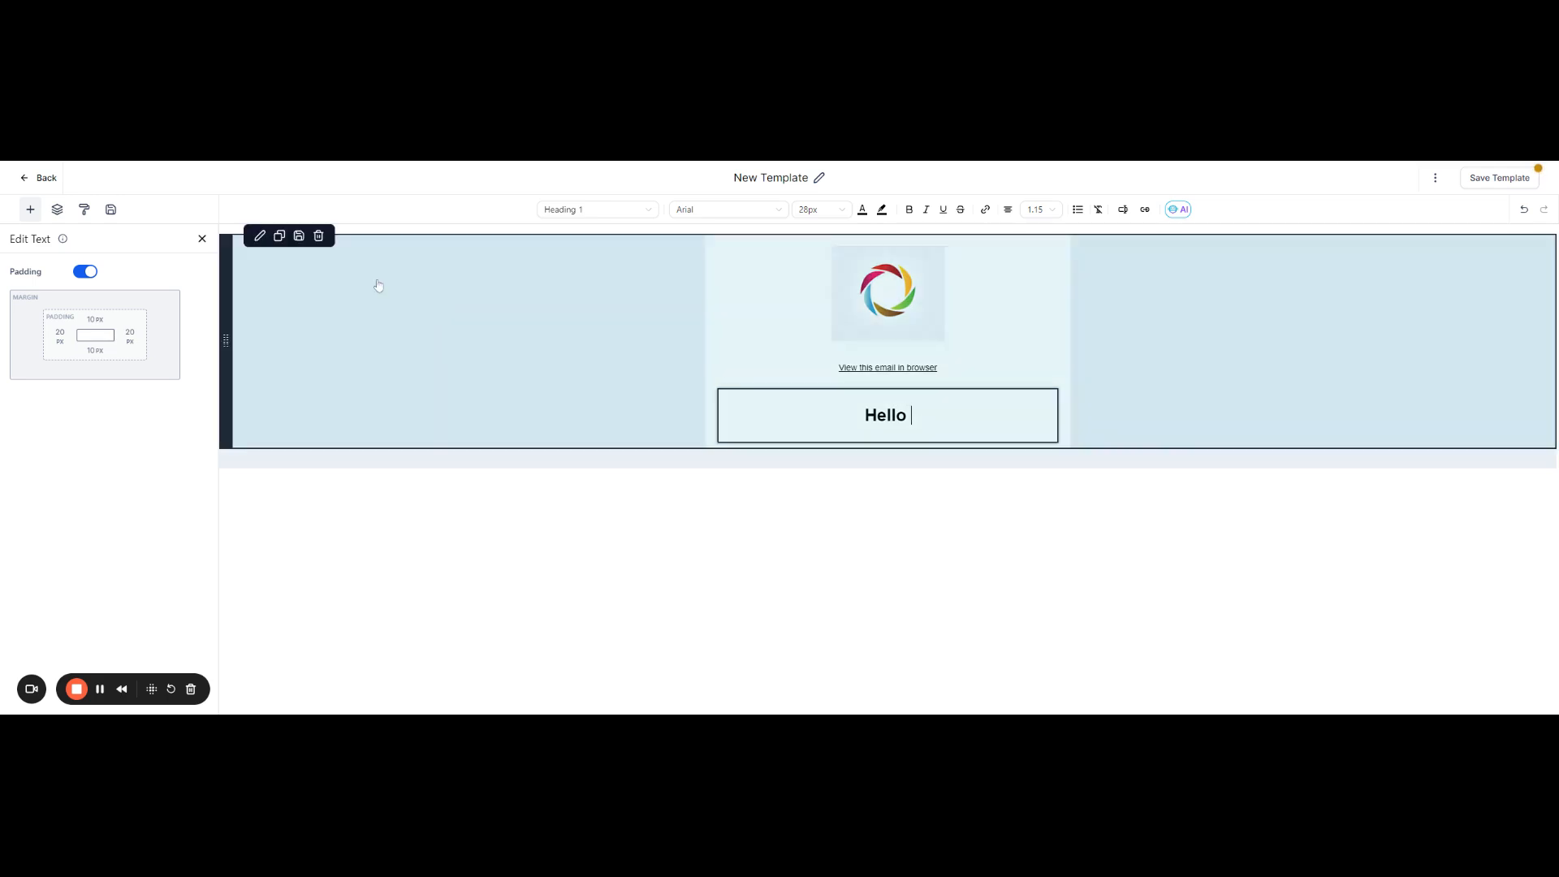
Step: Append the contact's First Name custom value and a comma to the "Hello" greeting, and start a new line below it
click(202, 239)
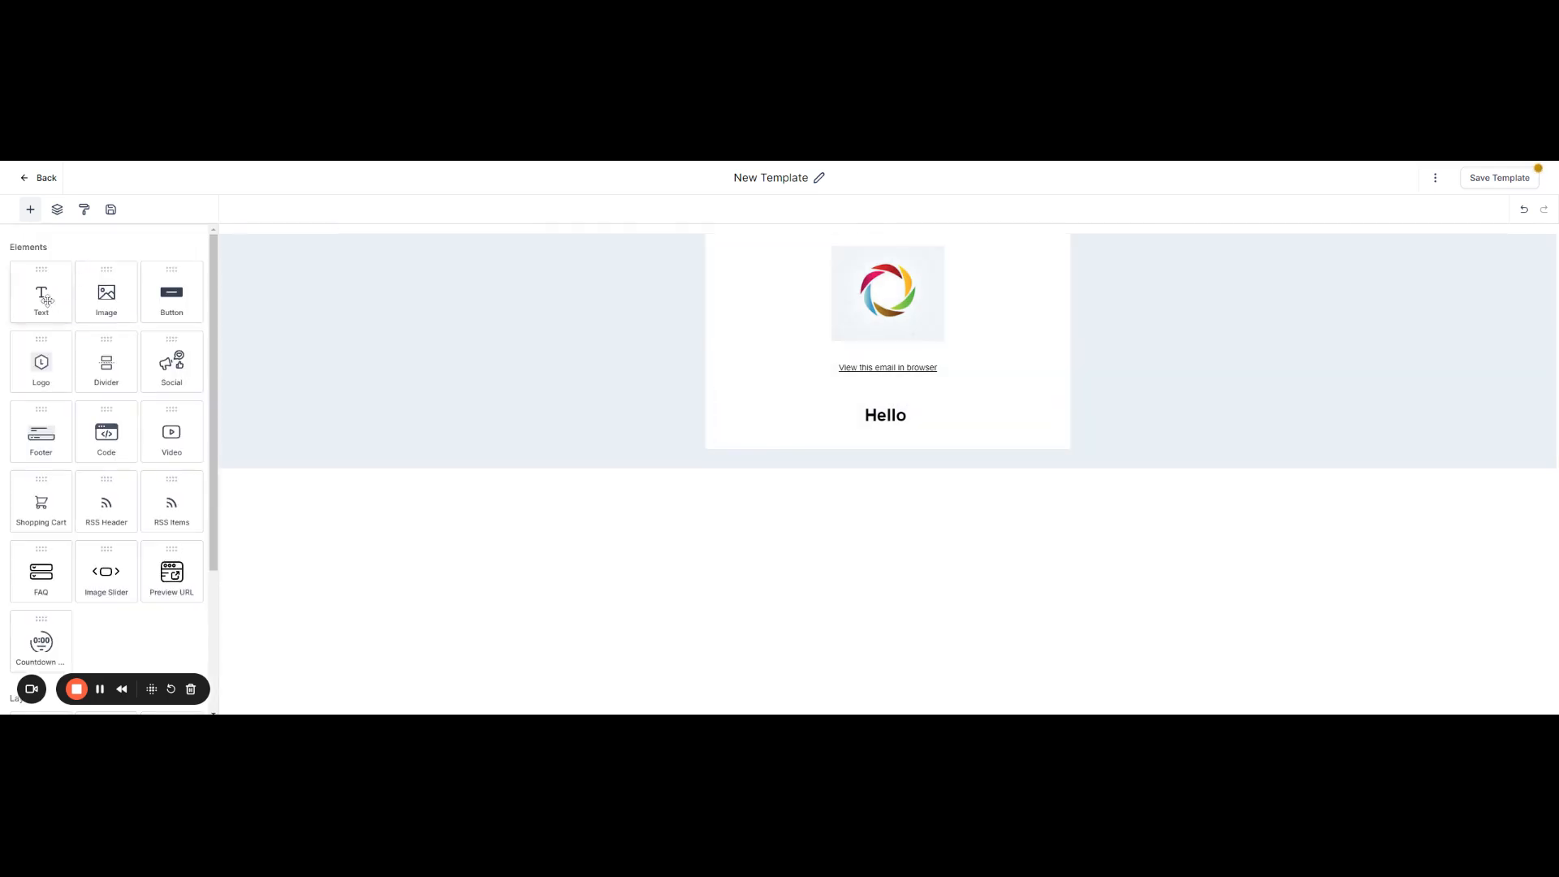
scroll(63, 471, down, 1)
click(958, 416)
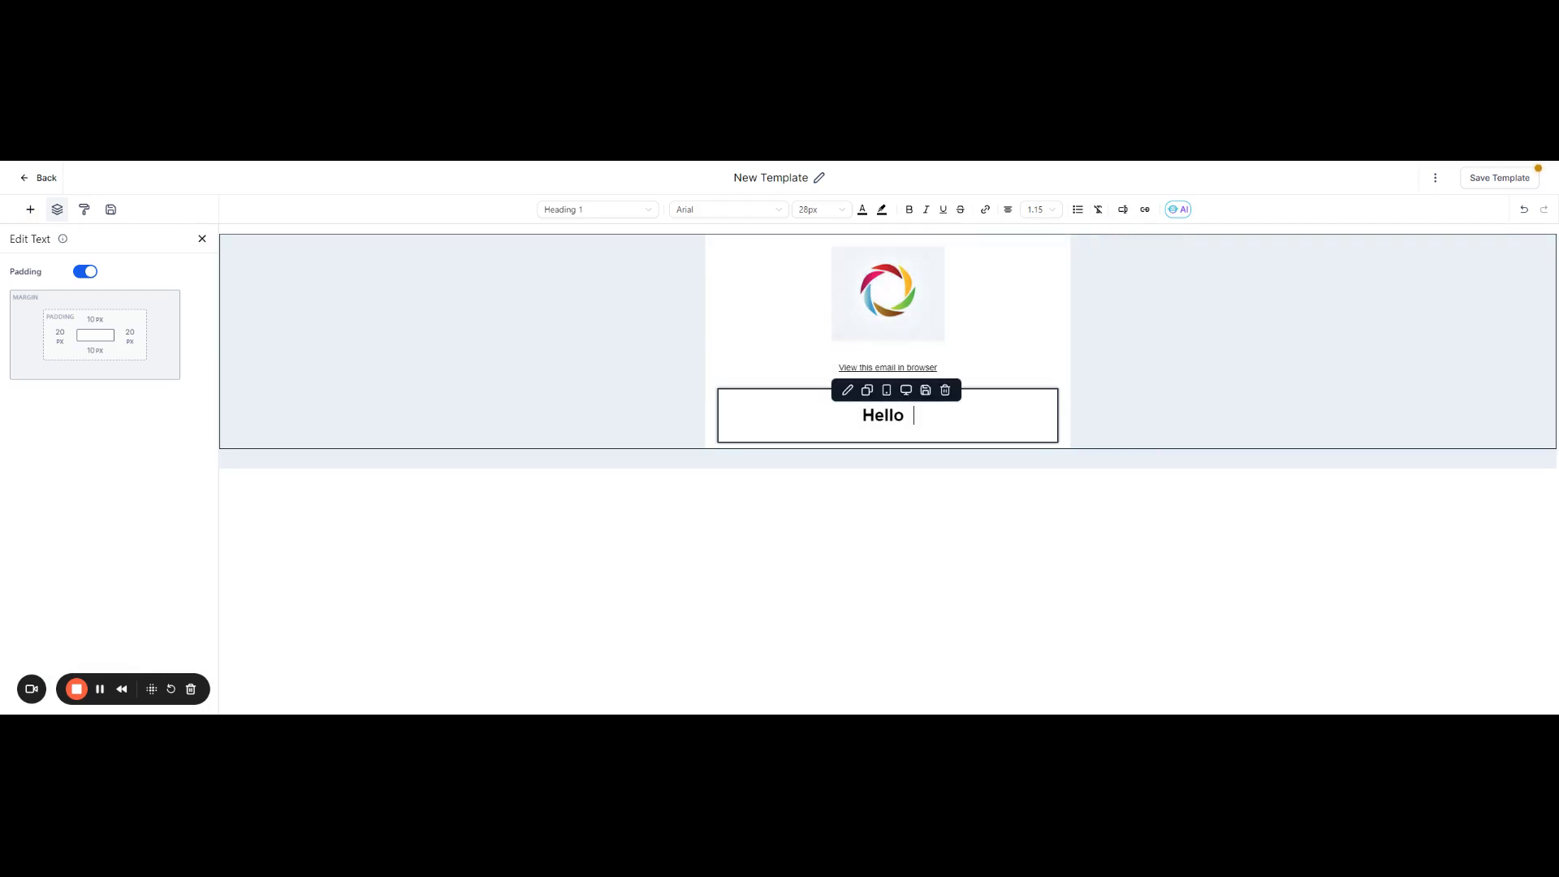
key(BackSpace)
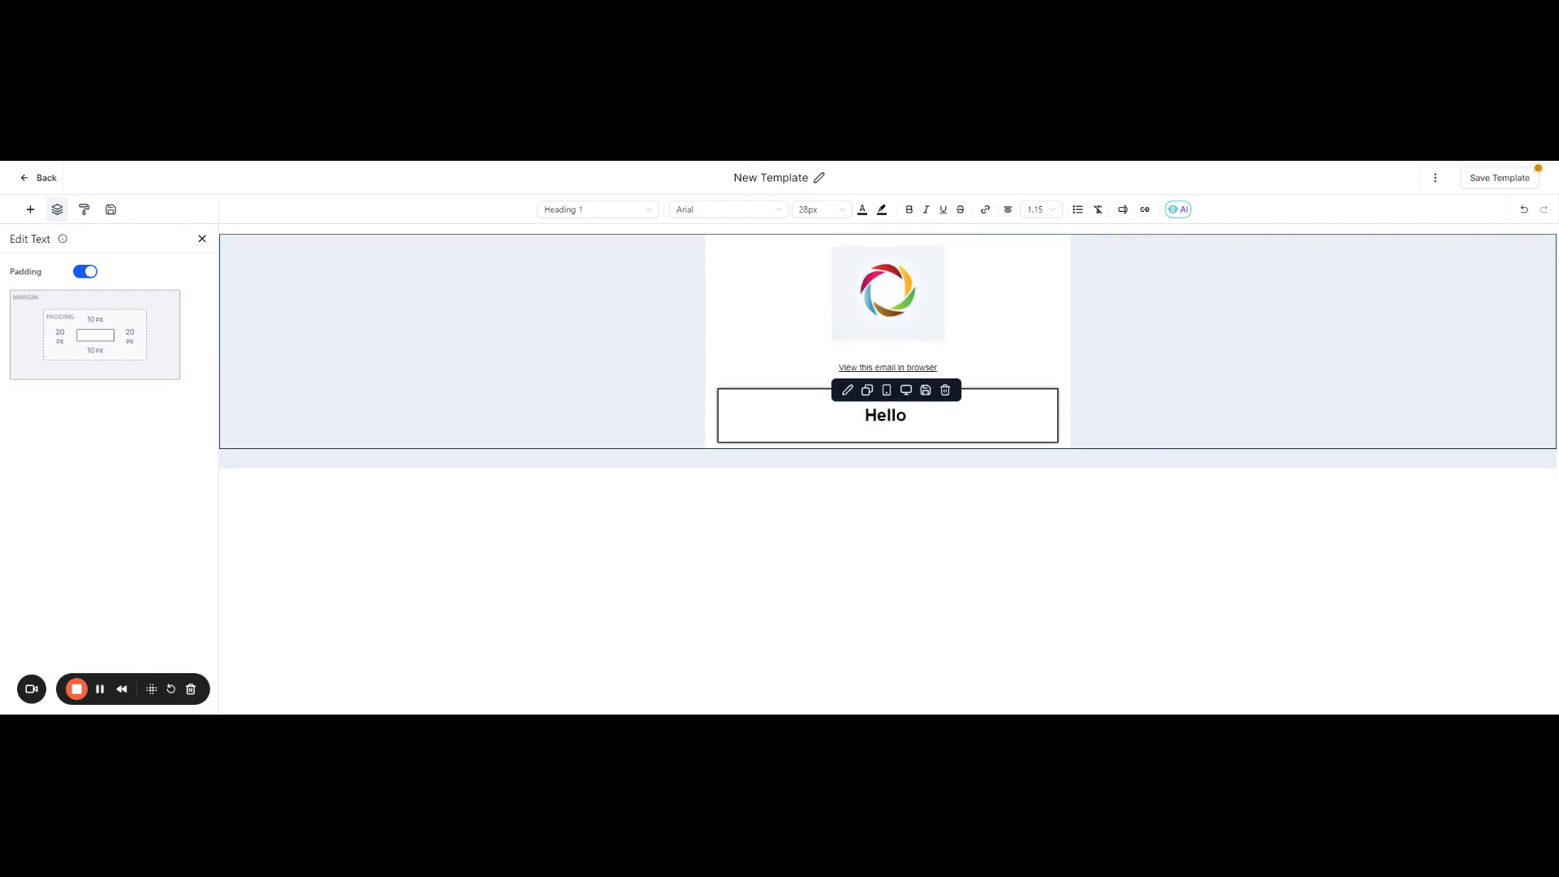
click(1123, 212)
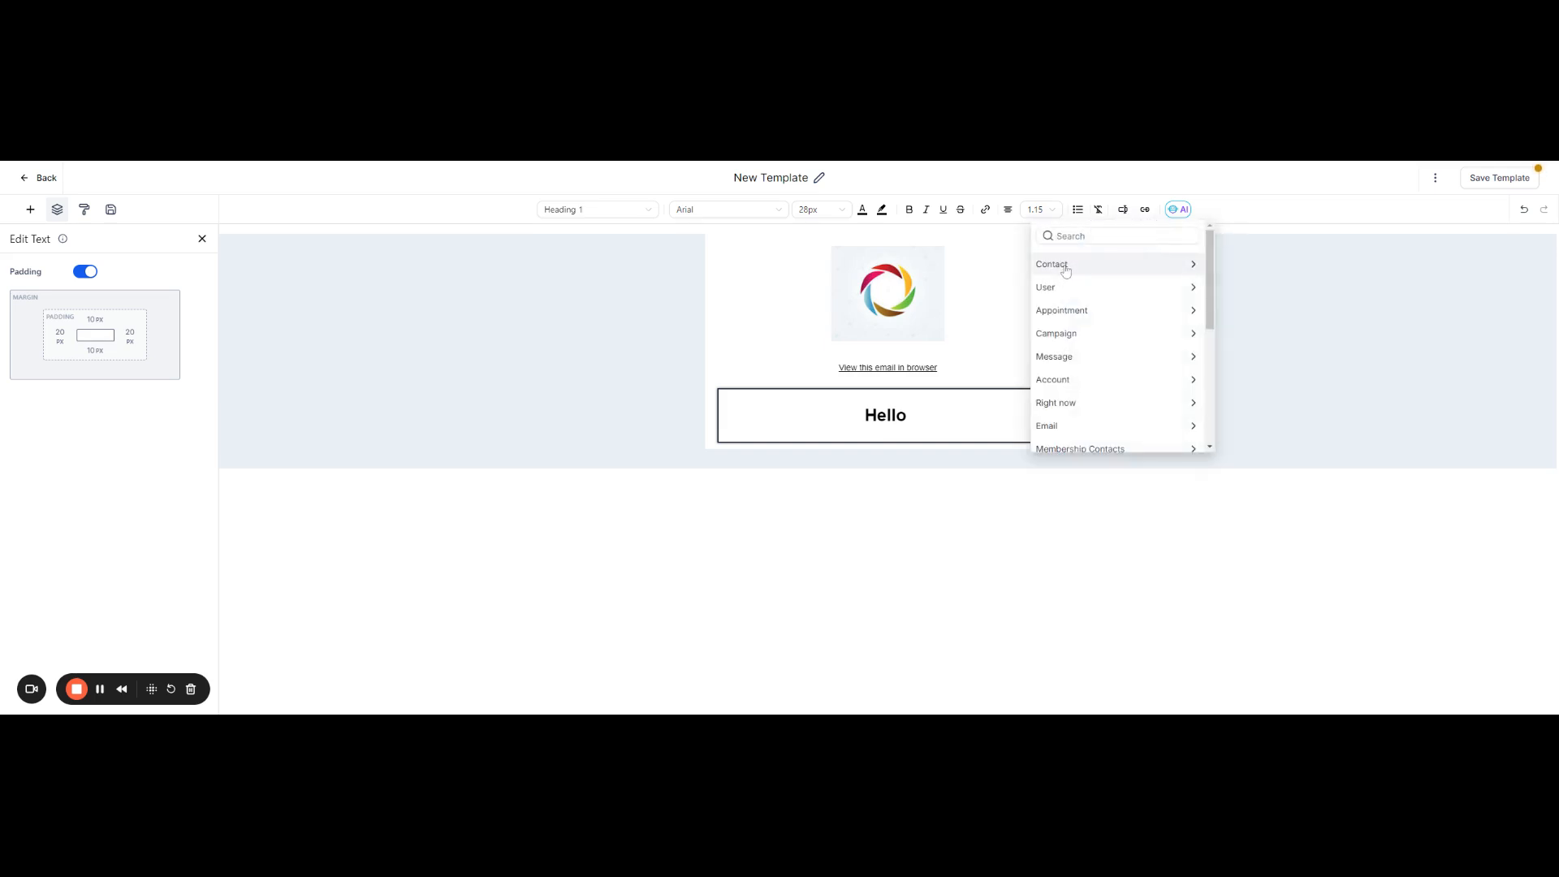
click(1125, 264)
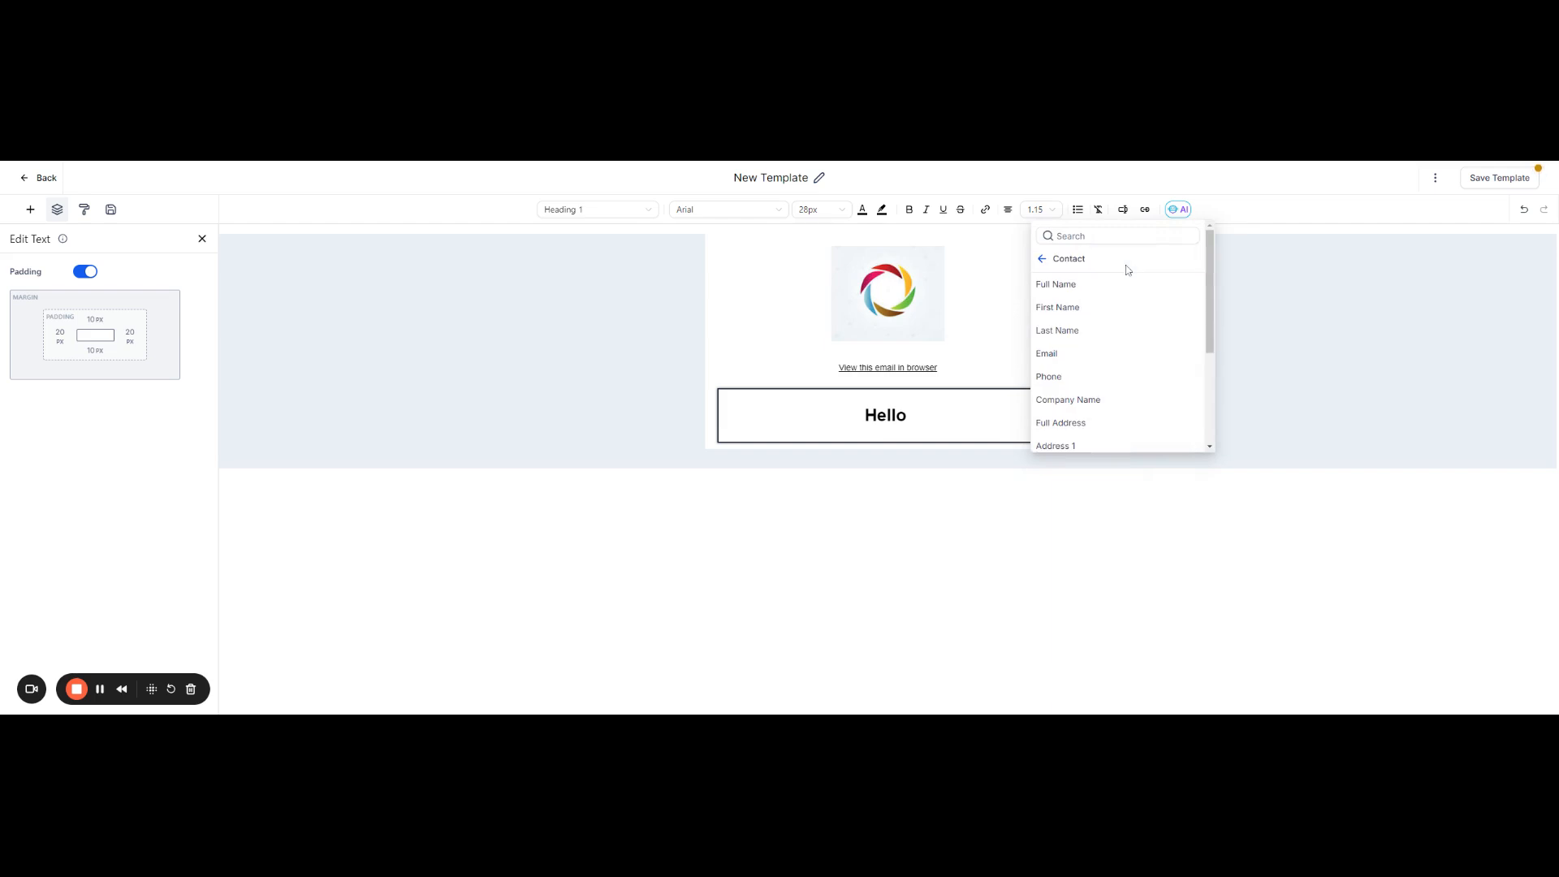
click(1075, 312)
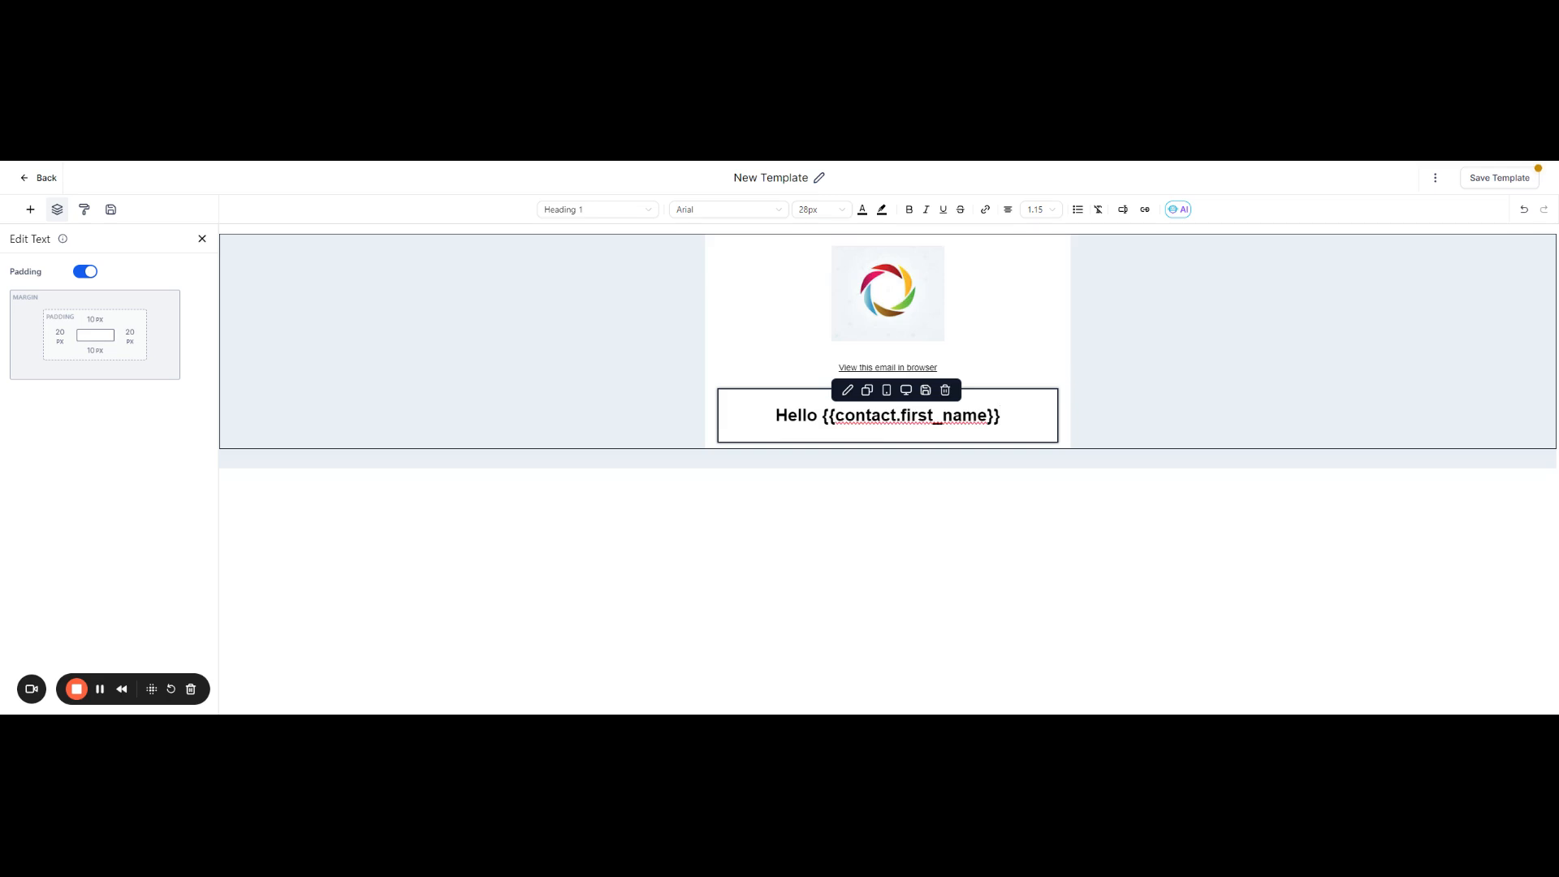
text(,)
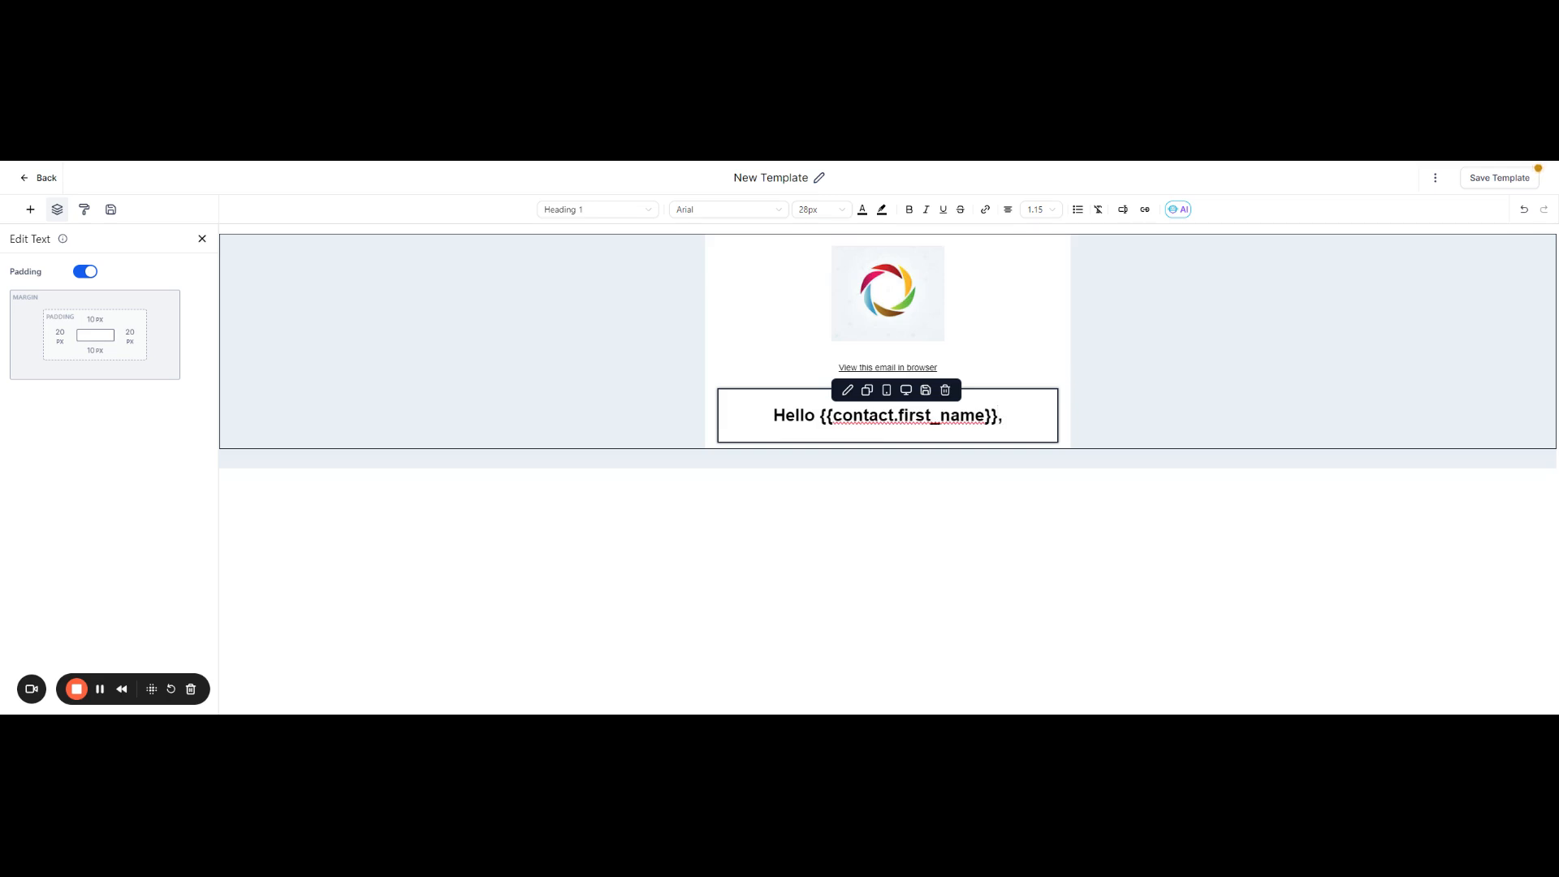
key(Return)
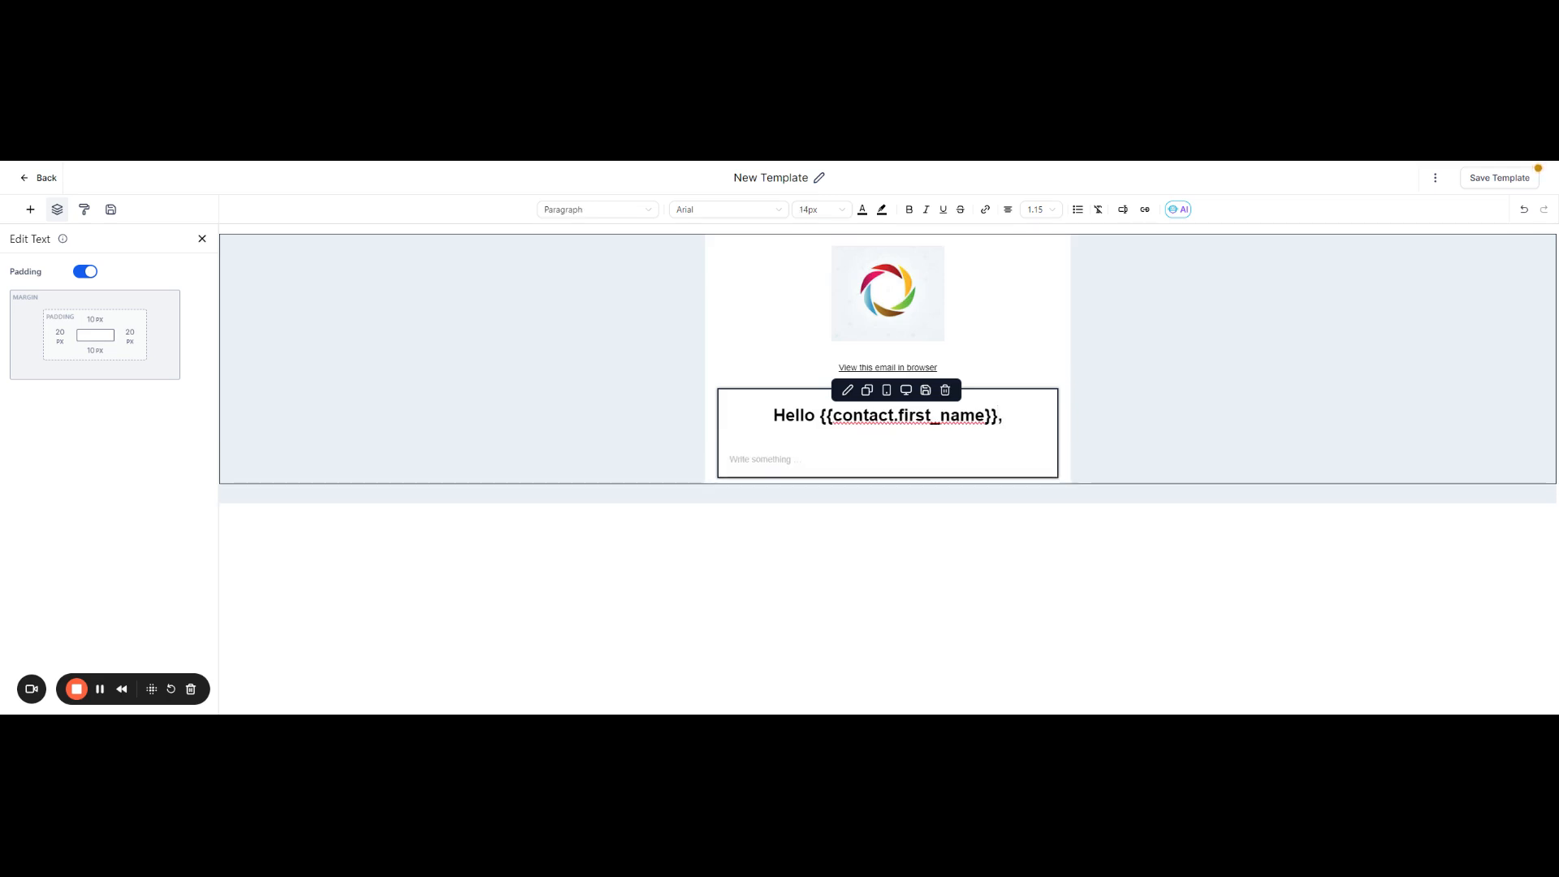
Step: Set the whole greeting line's text style to Heading 5
drag(1005, 416, 772, 416)
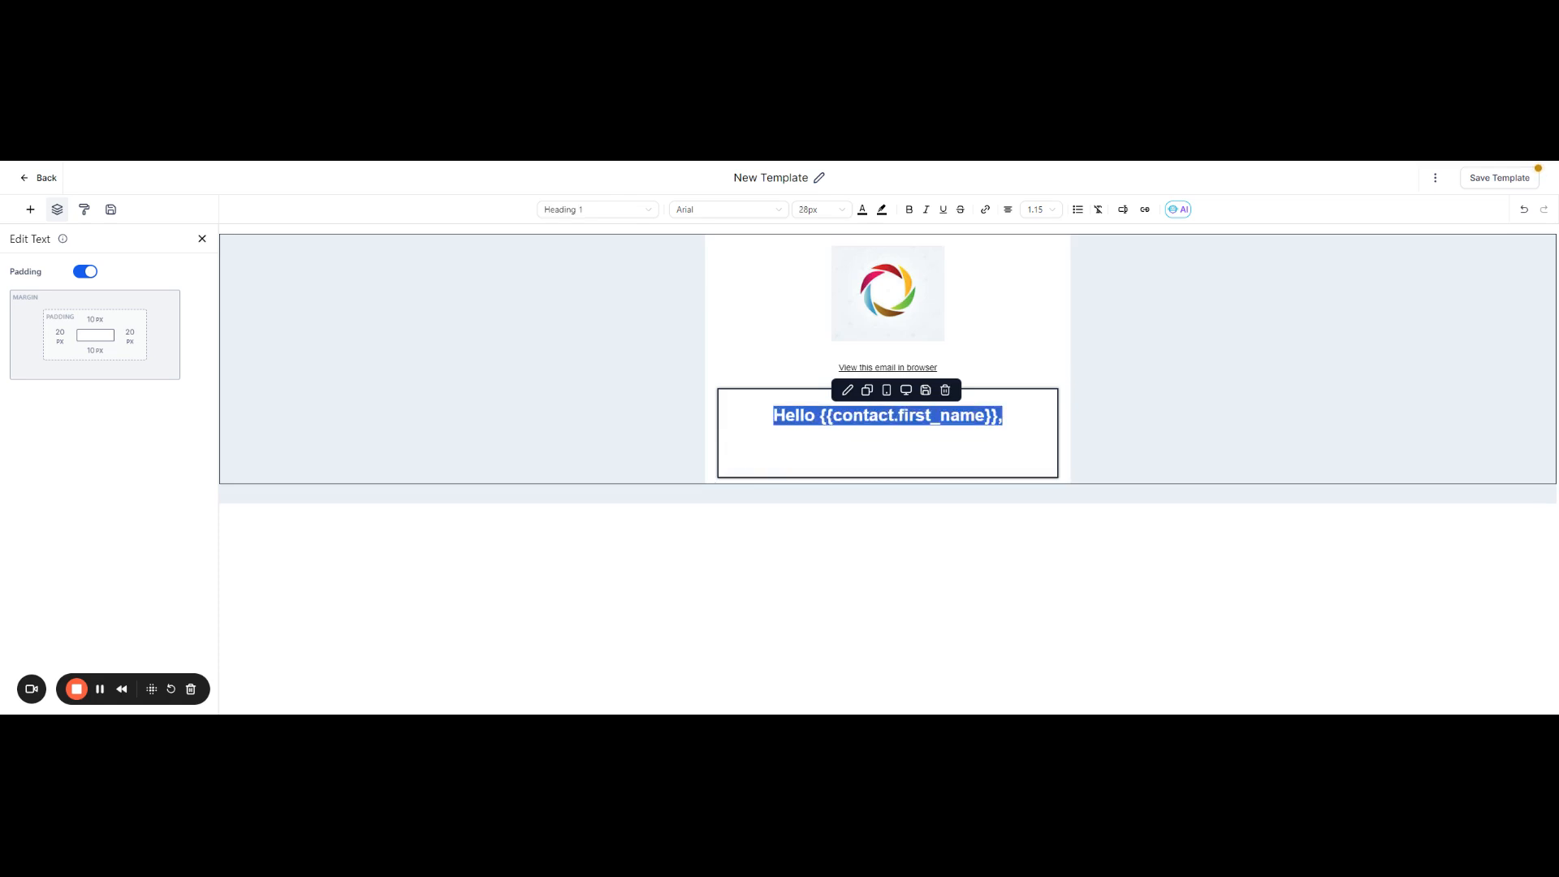
click(842, 213)
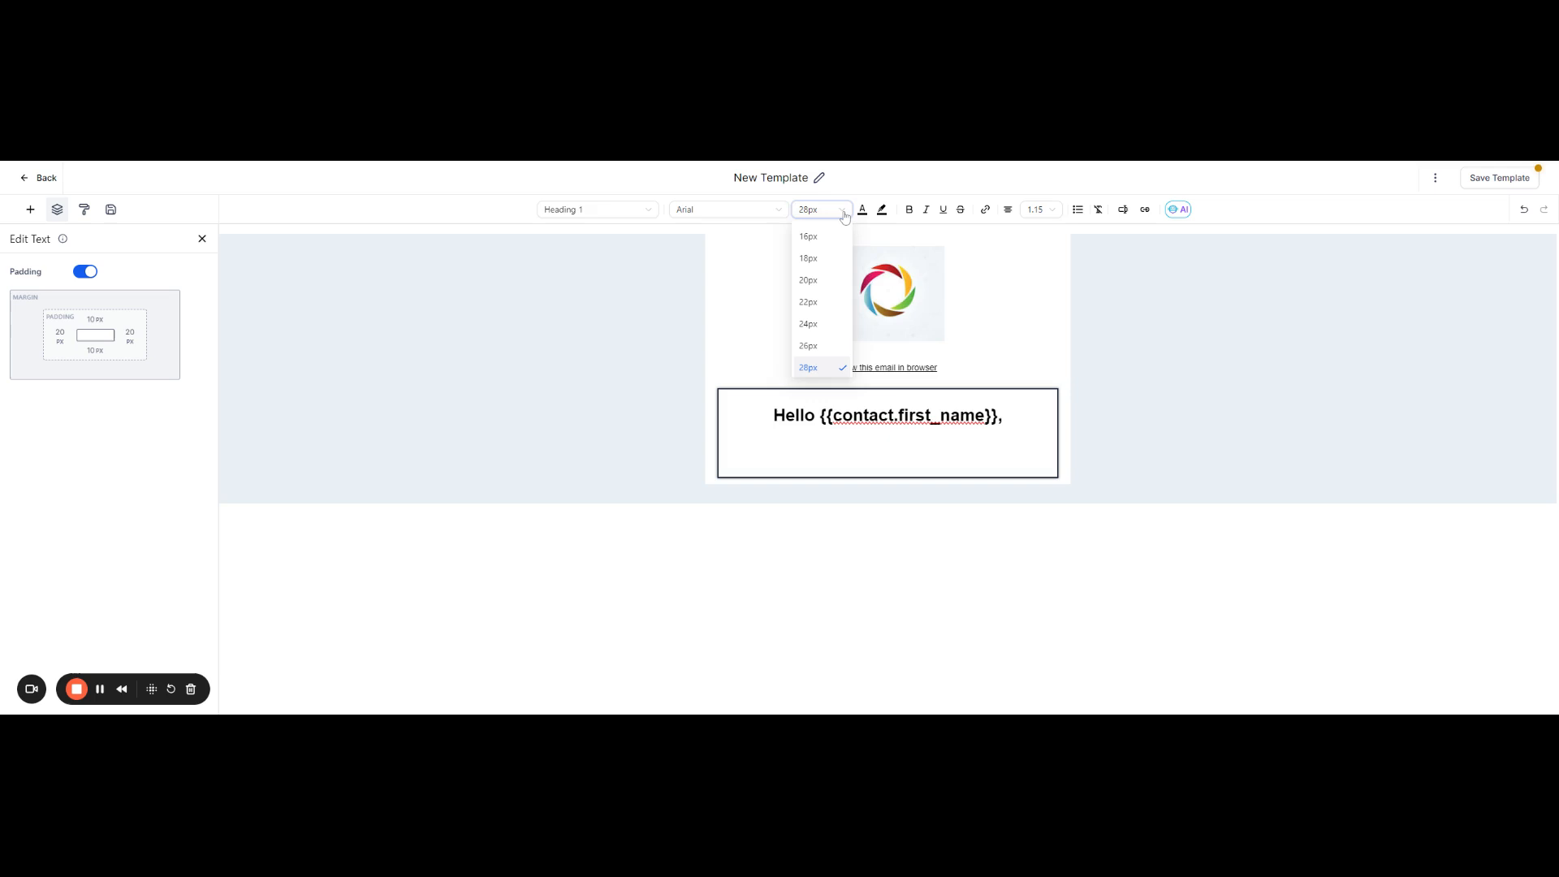
click(637, 209)
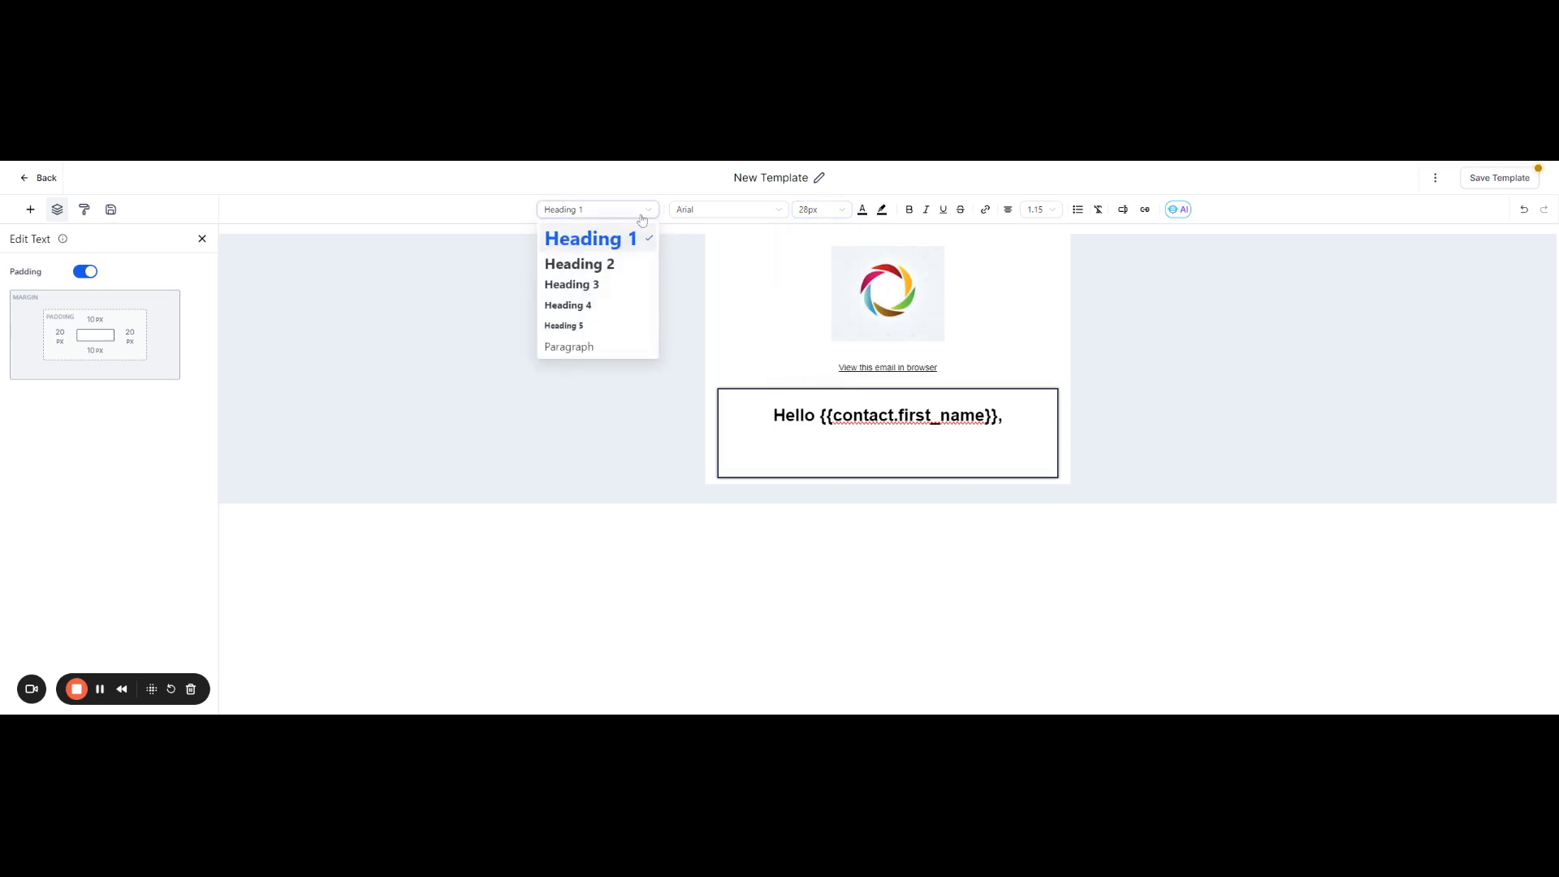
click(583, 325)
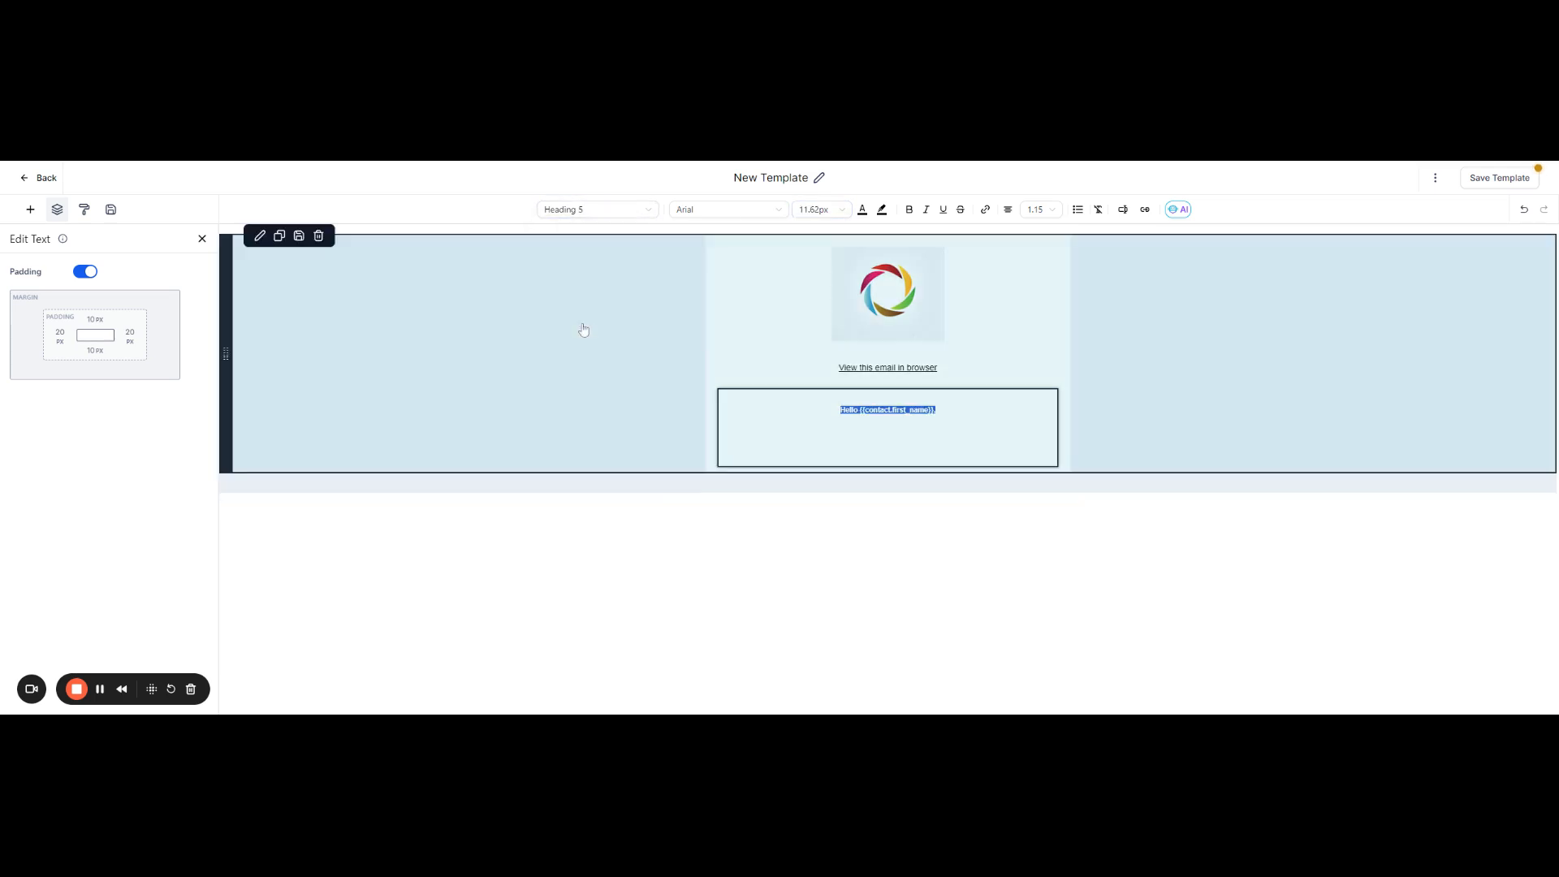
Step: Change the selected greeting line's text style to Heading 4
click(647, 209)
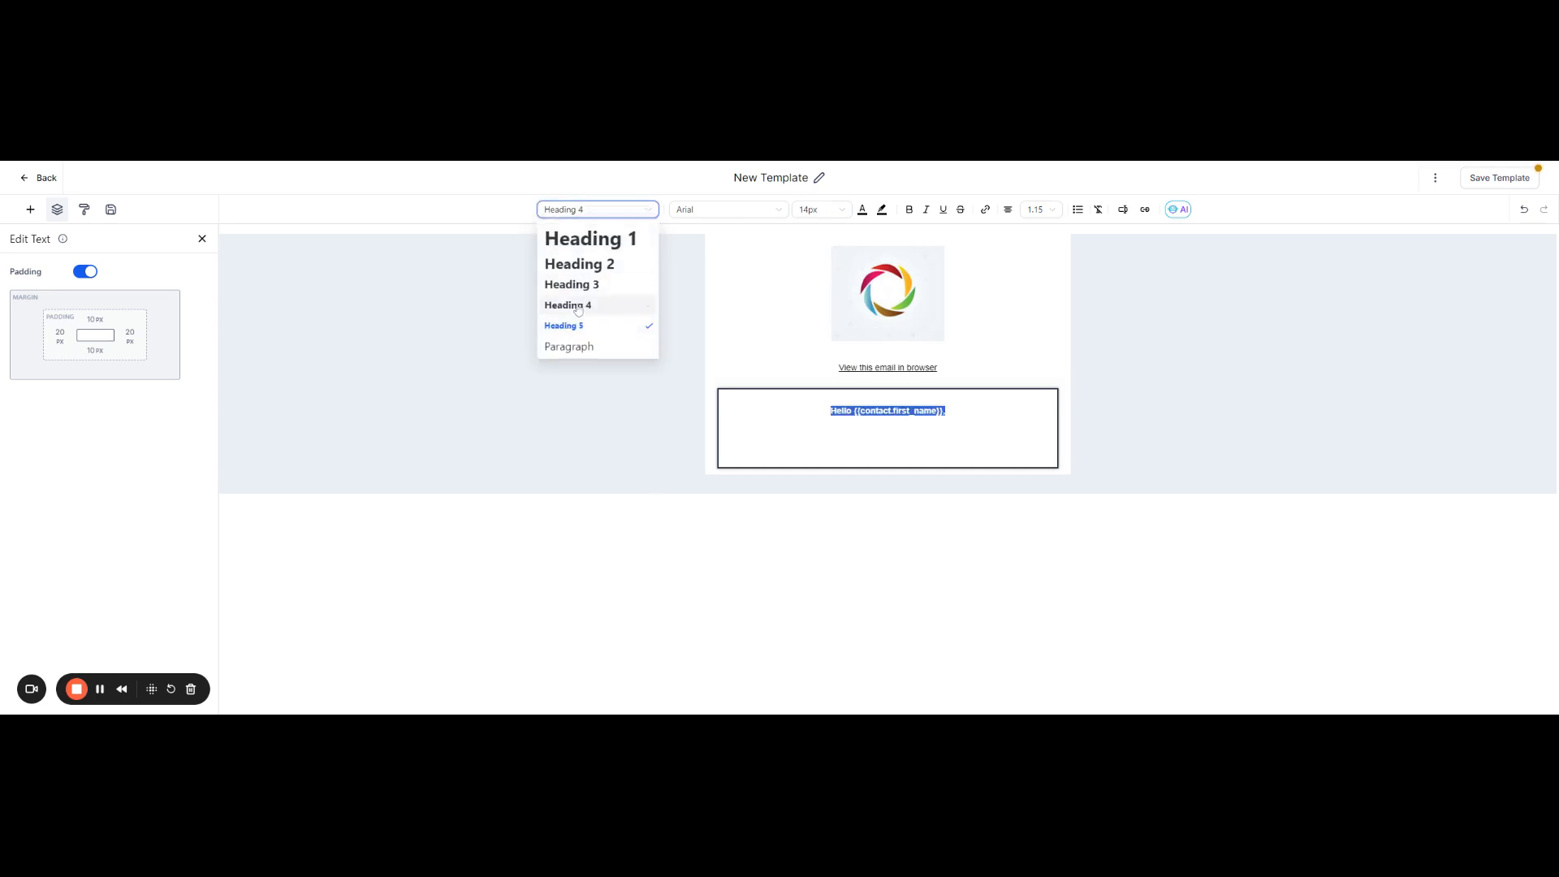
click(575, 303)
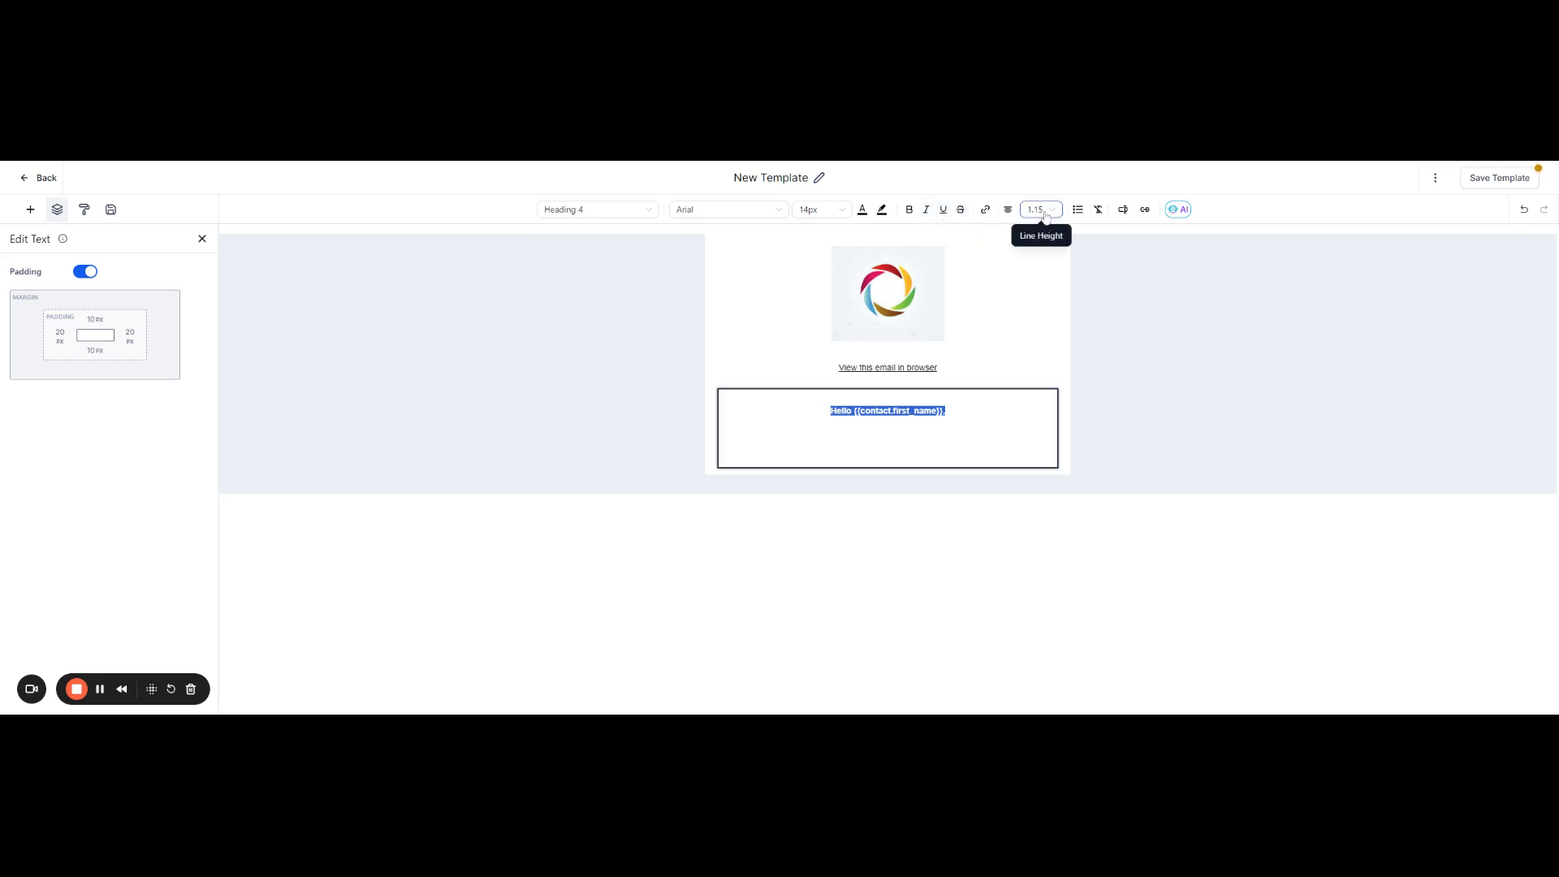
Step: Below the greeting, write the body text "Here is your contract for you to sign at your earliest convenience"
click(731, 451)
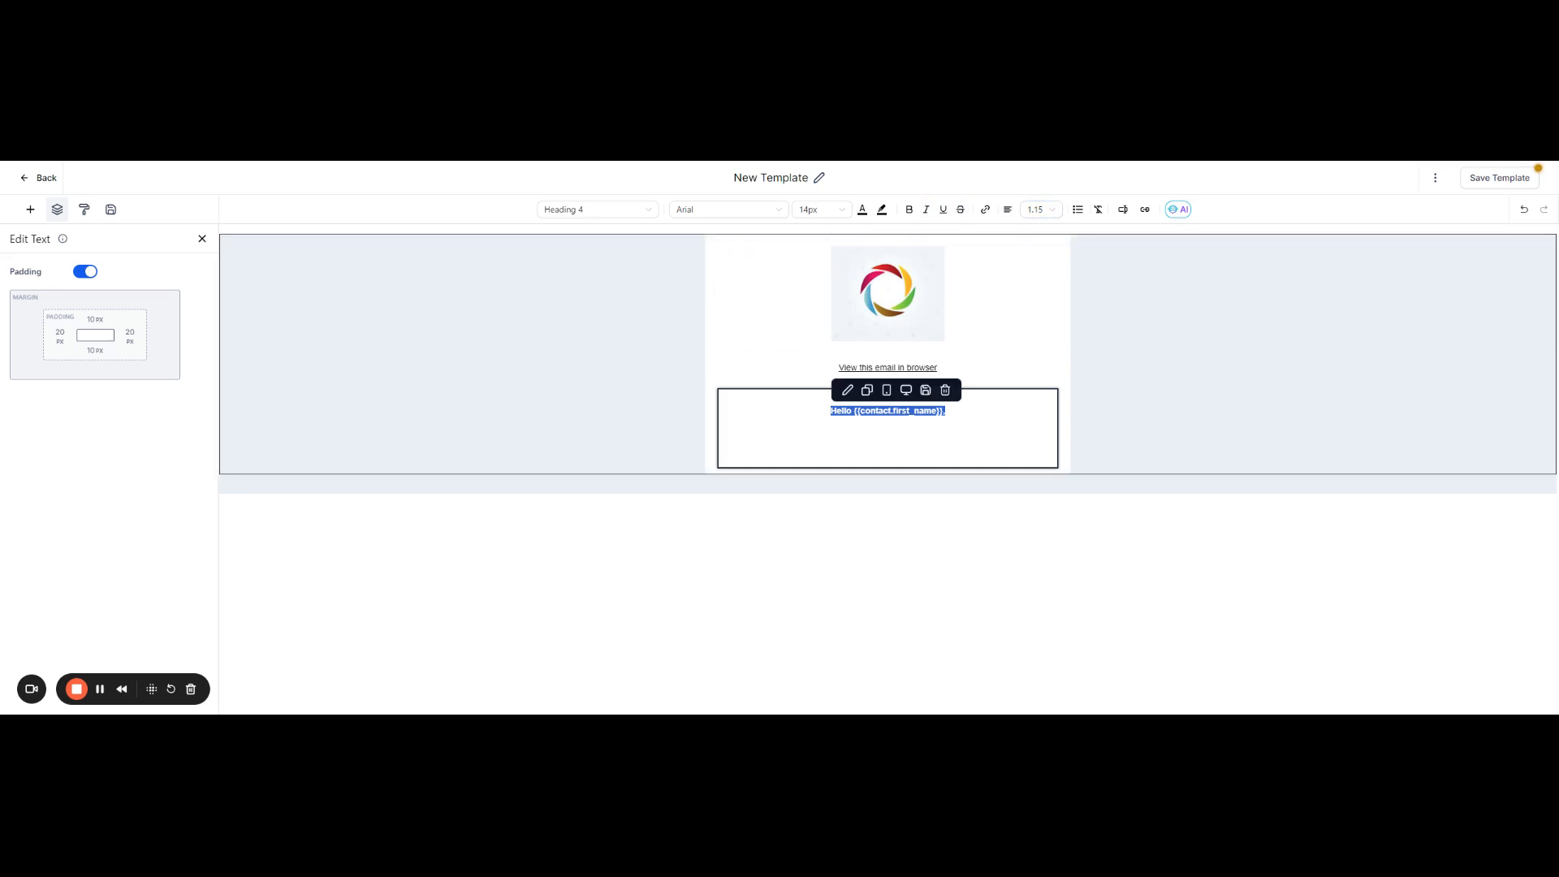
text(Here)
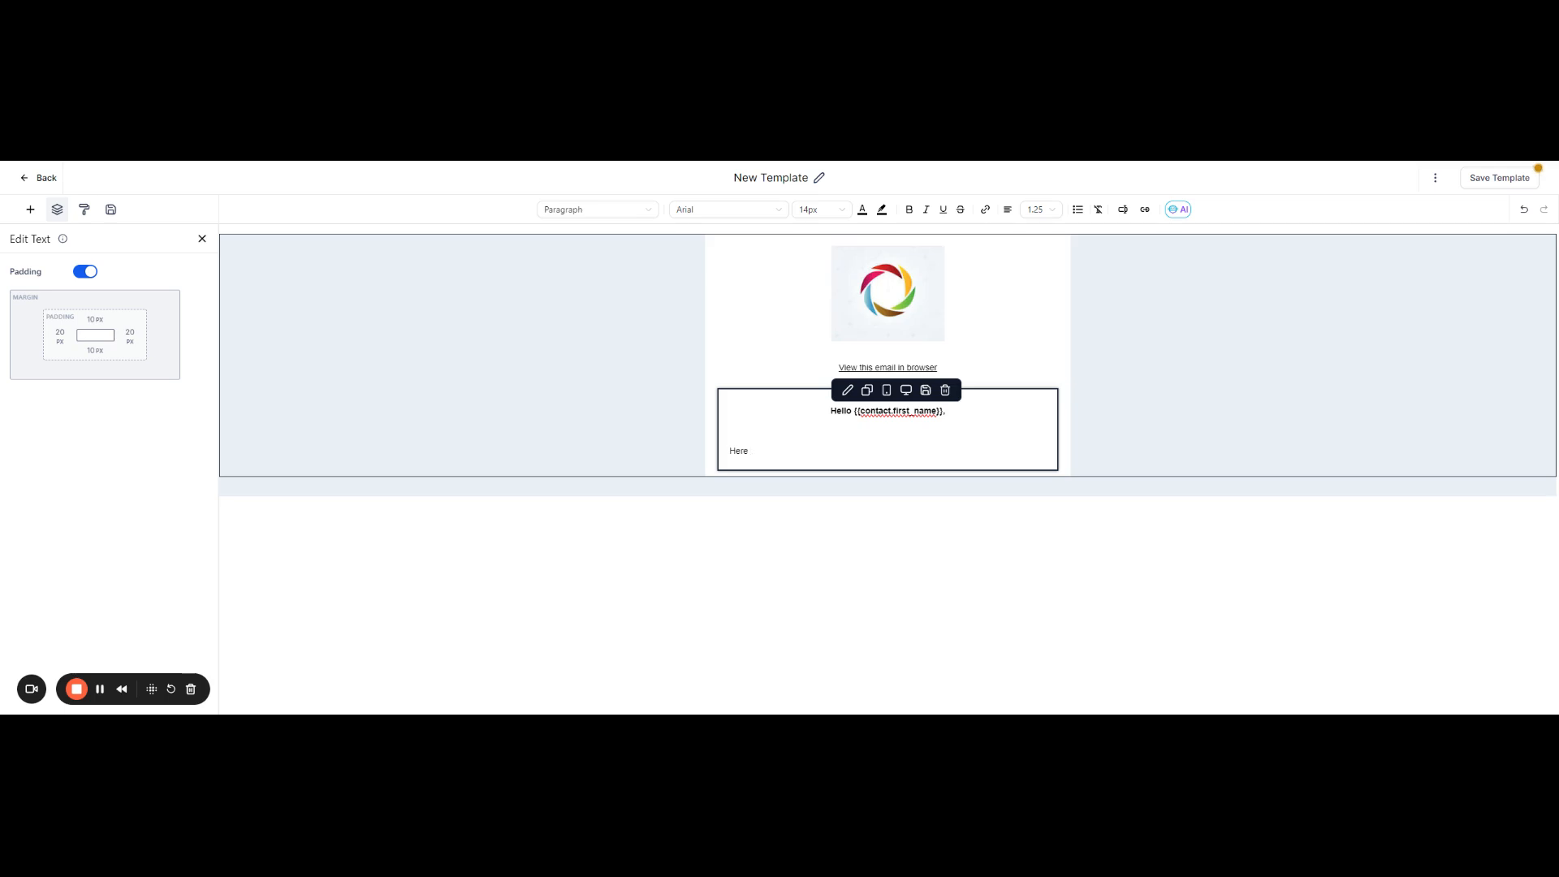
text(is your contract for you to sign at your earliest conven)
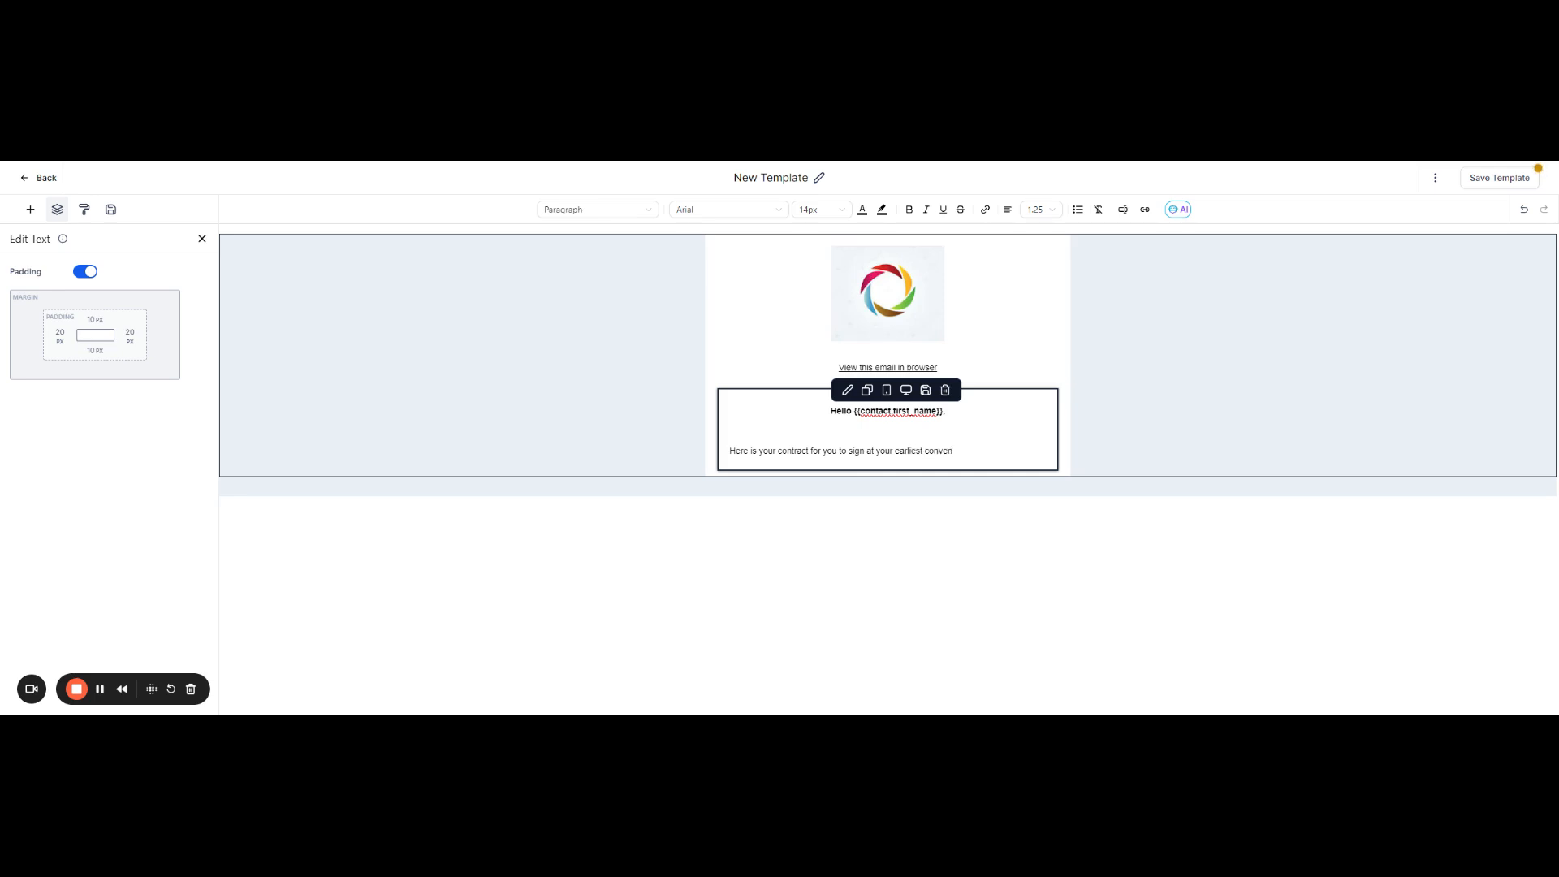
text(ience. Please click the but)
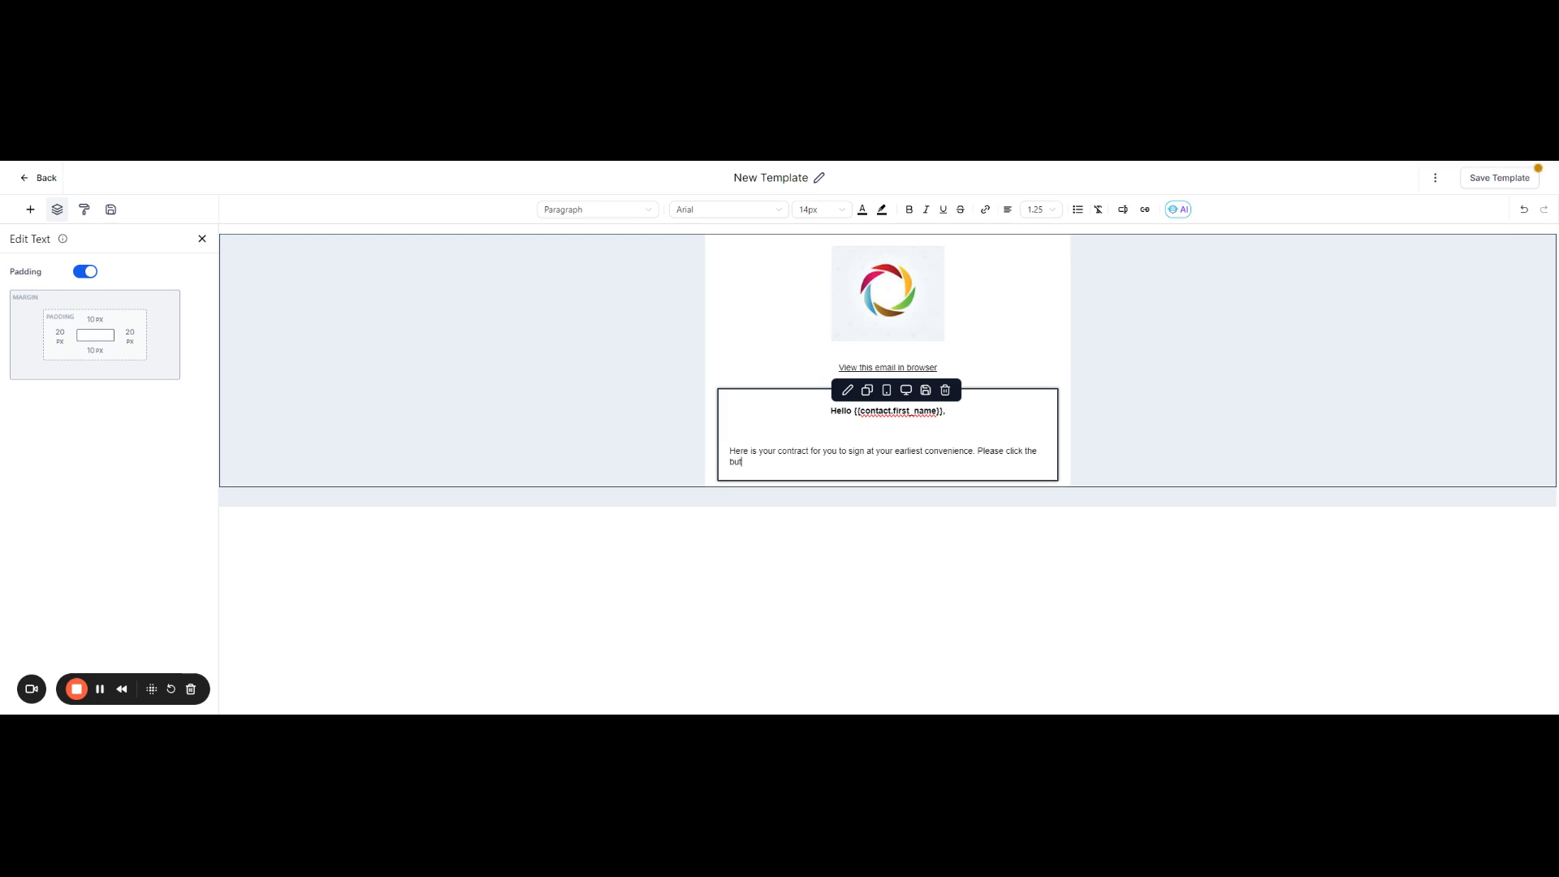
text(ton below to access when you are ready.)
Step: Continue the body paragraph with ". Please click the button below to access when you are ready." and finish editing the text element
key(Return)
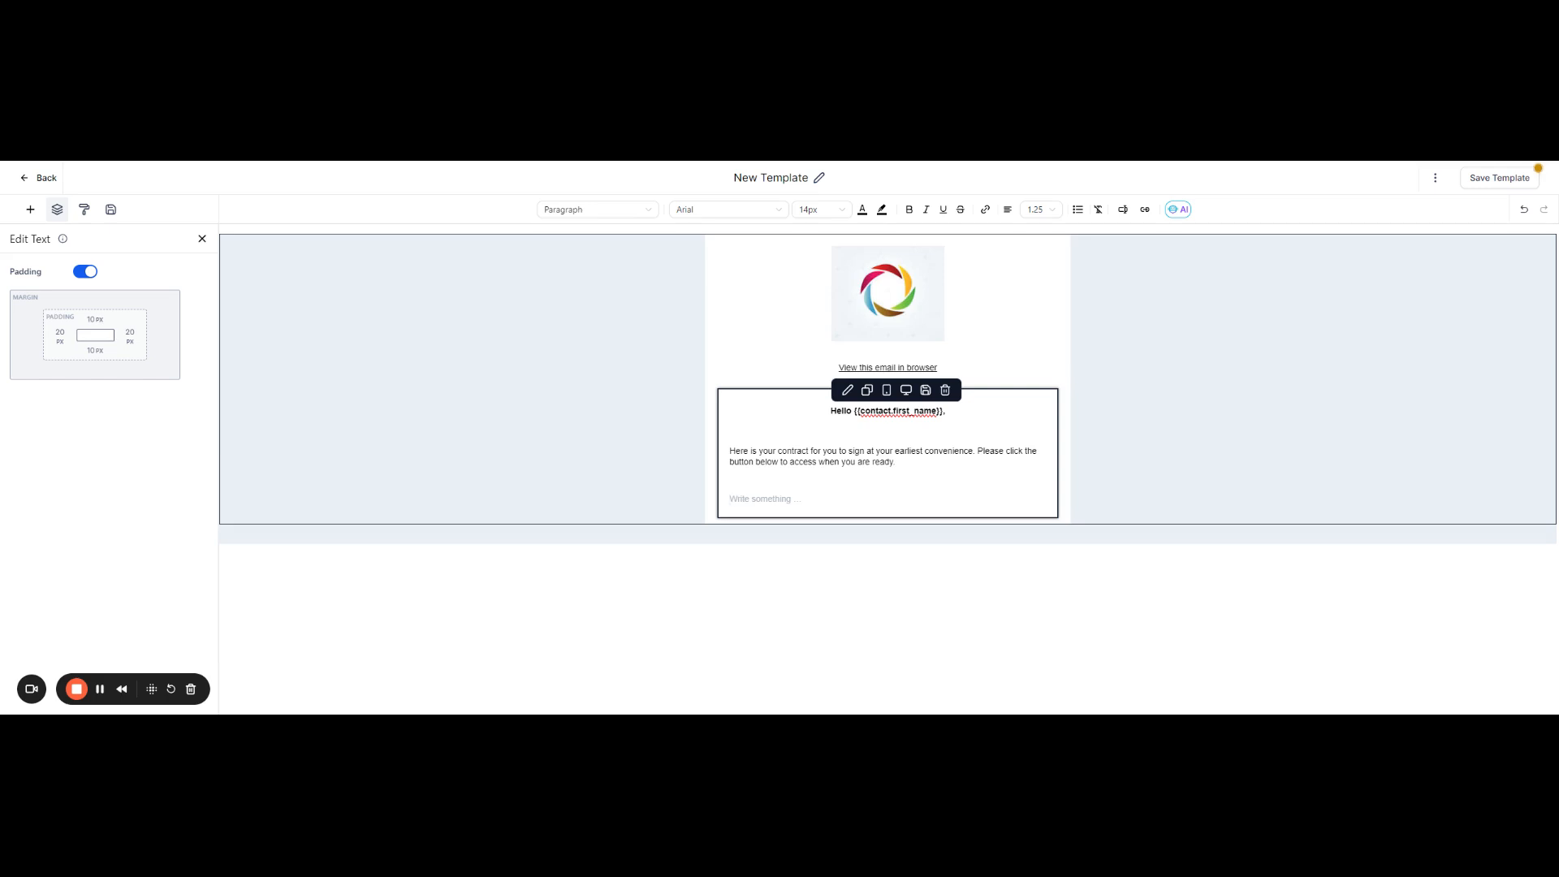
key(BackSpace)
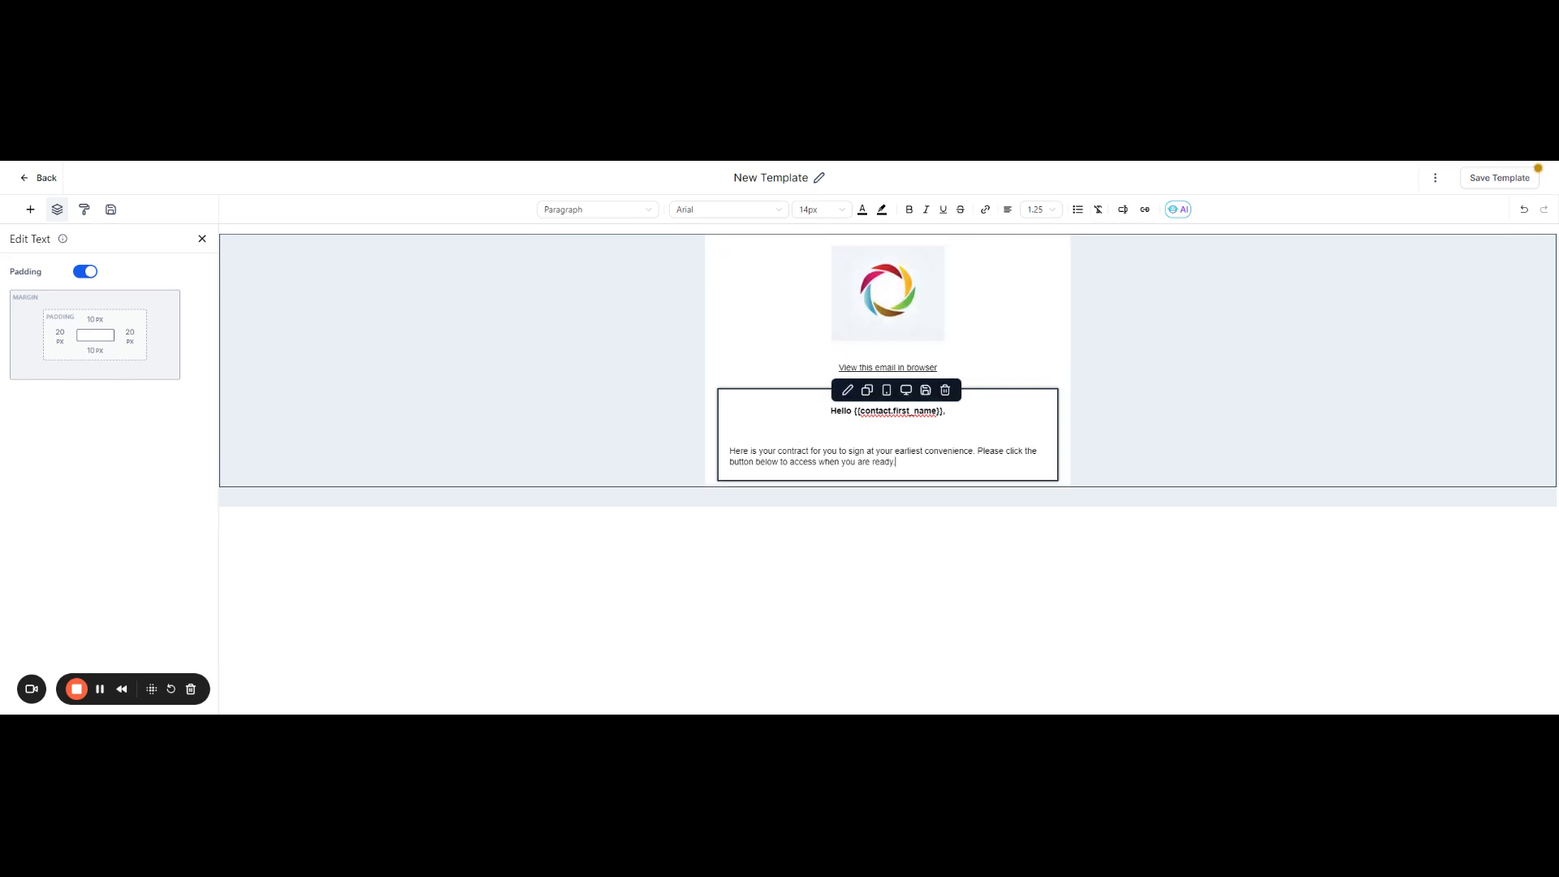
click(730, 433)
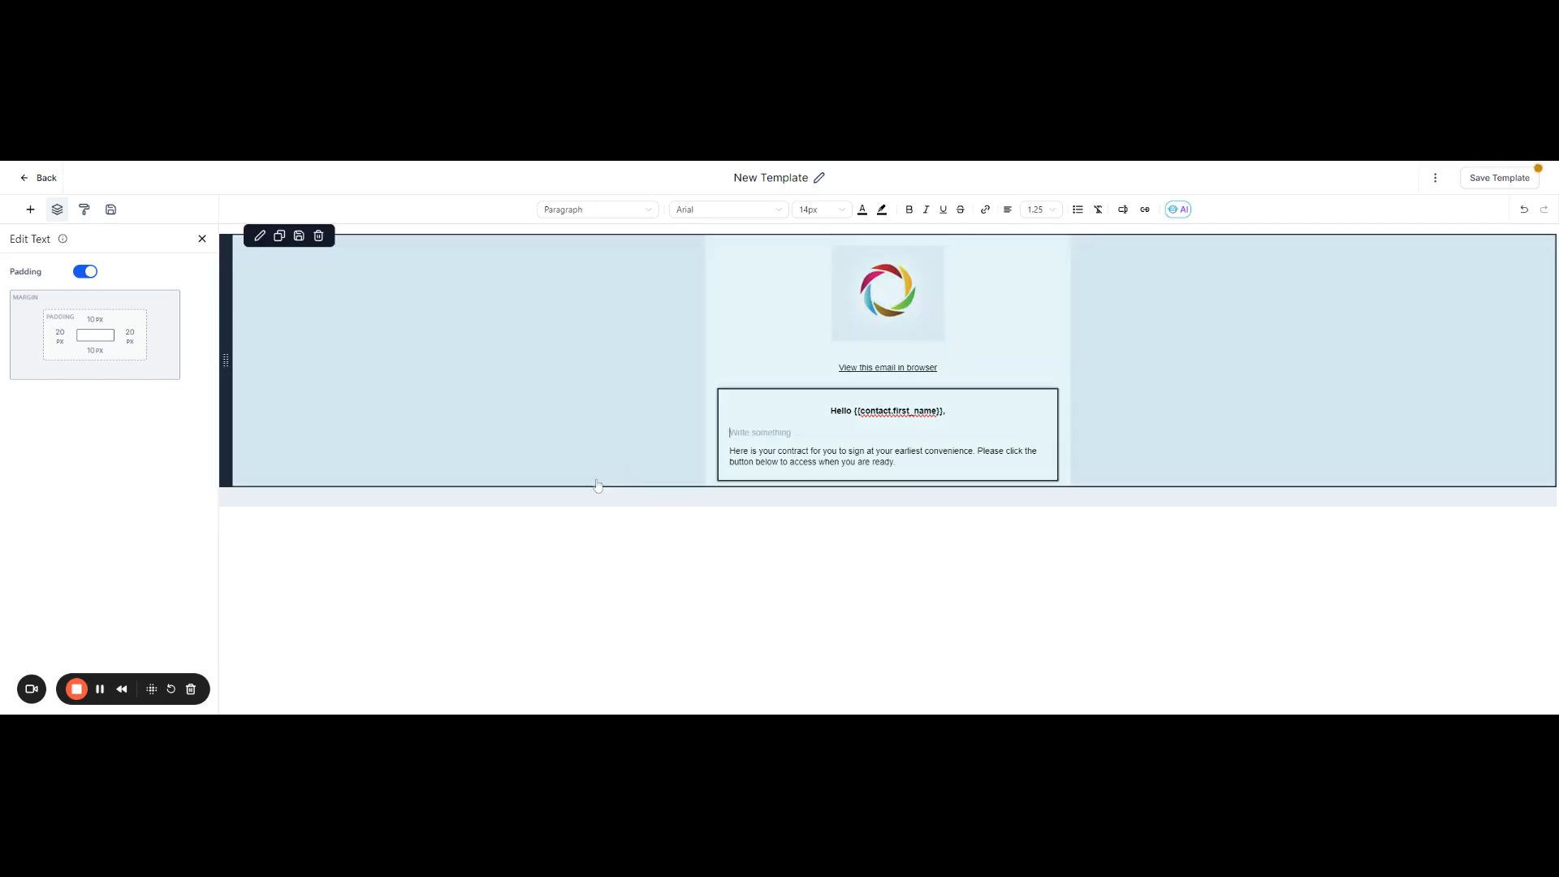
click(203, 240)
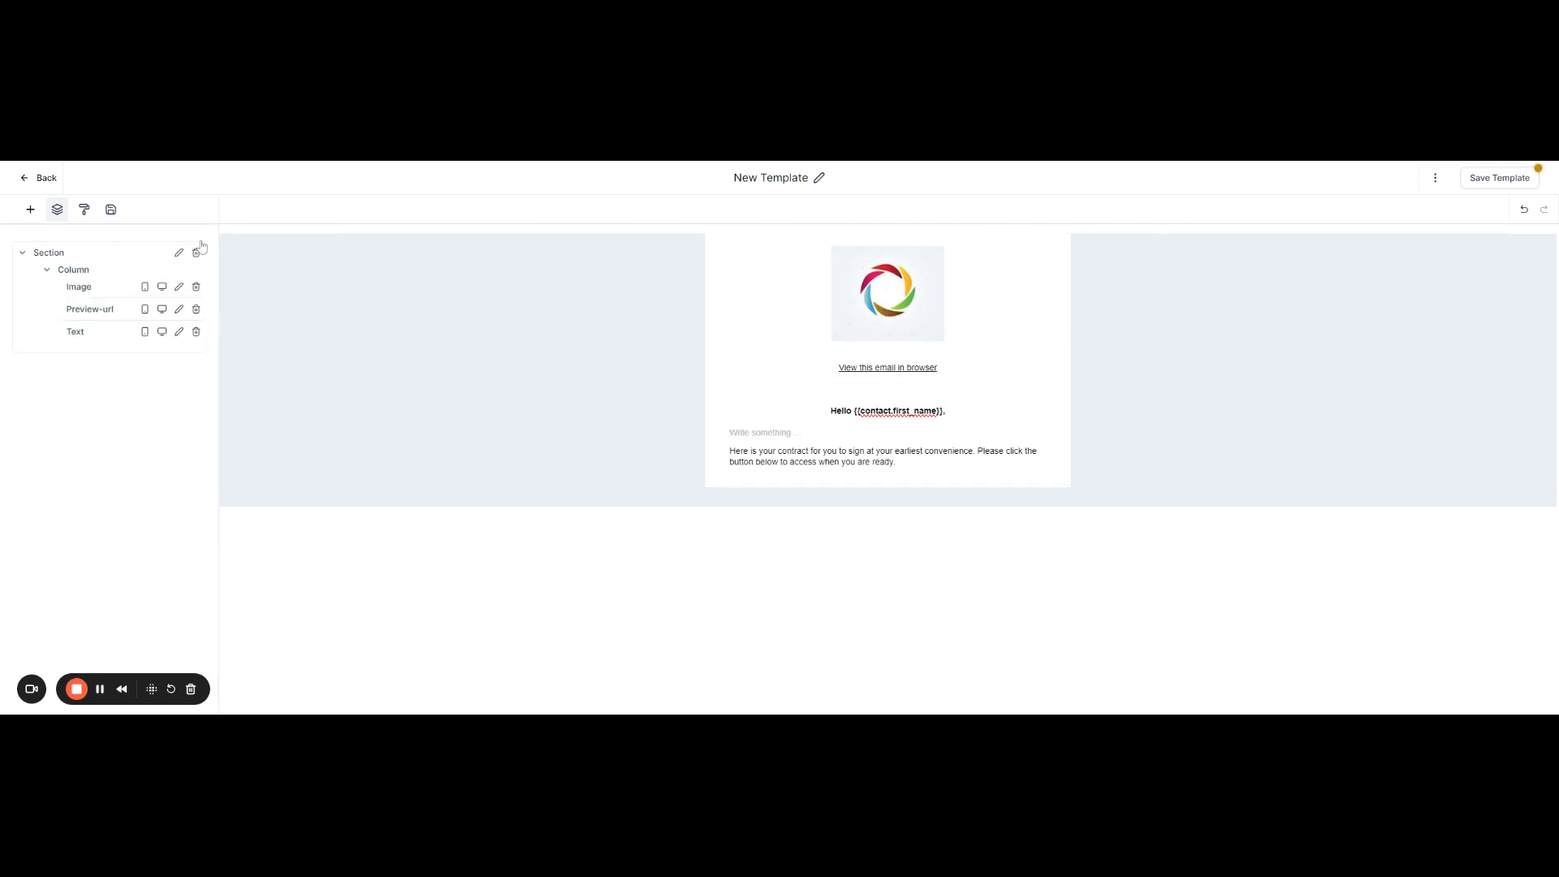
Step: Add a Button element below the body paragraph and paste {{document.name}} as its link URL
click(30, 210)
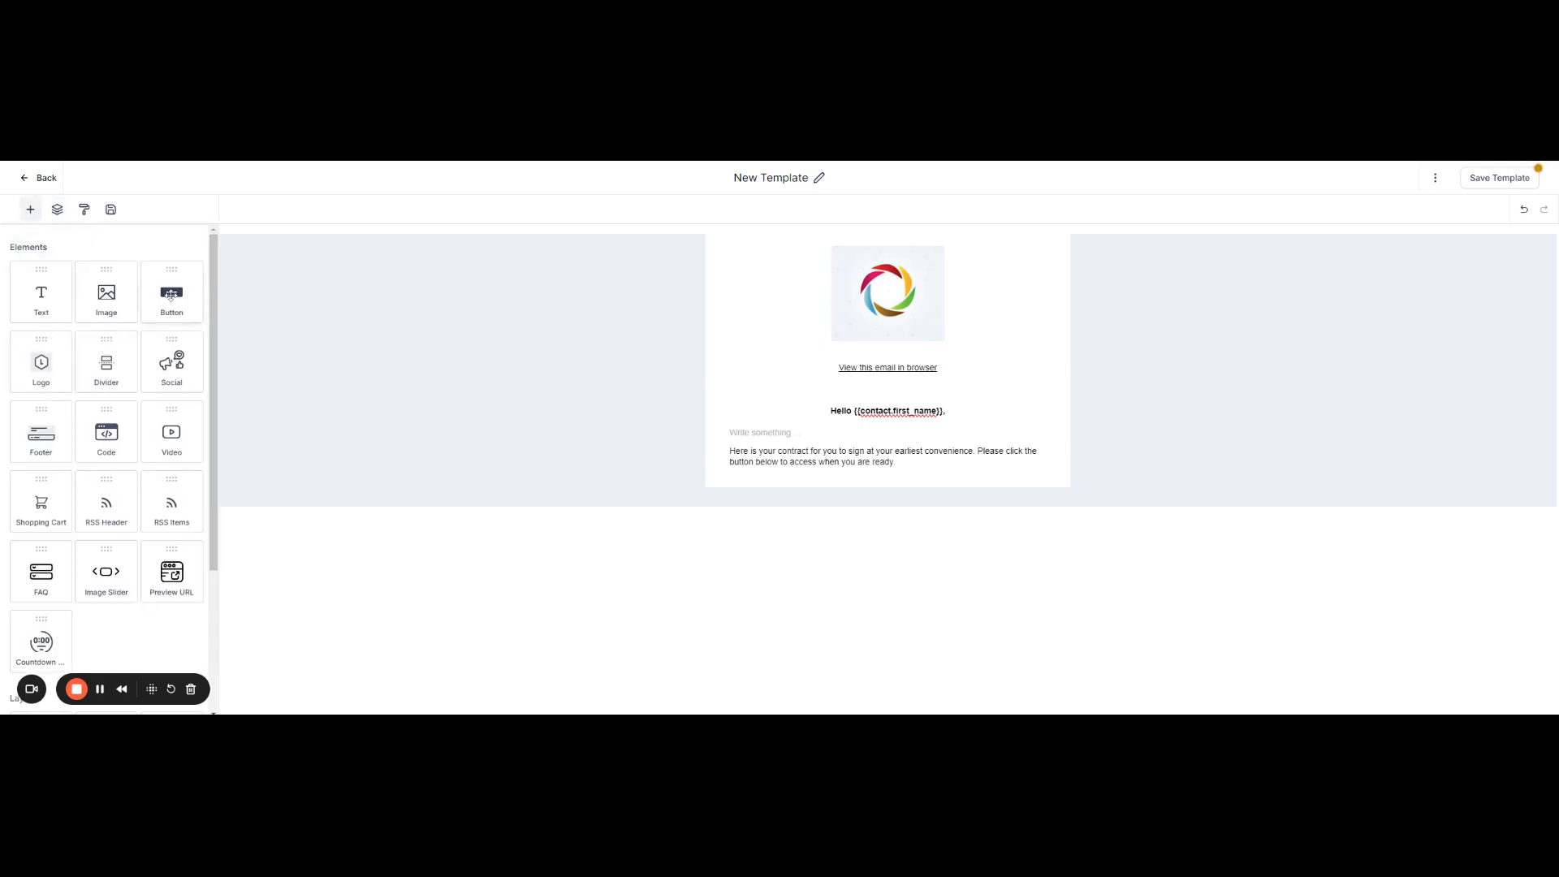
drag(171, 295, 836, 480)
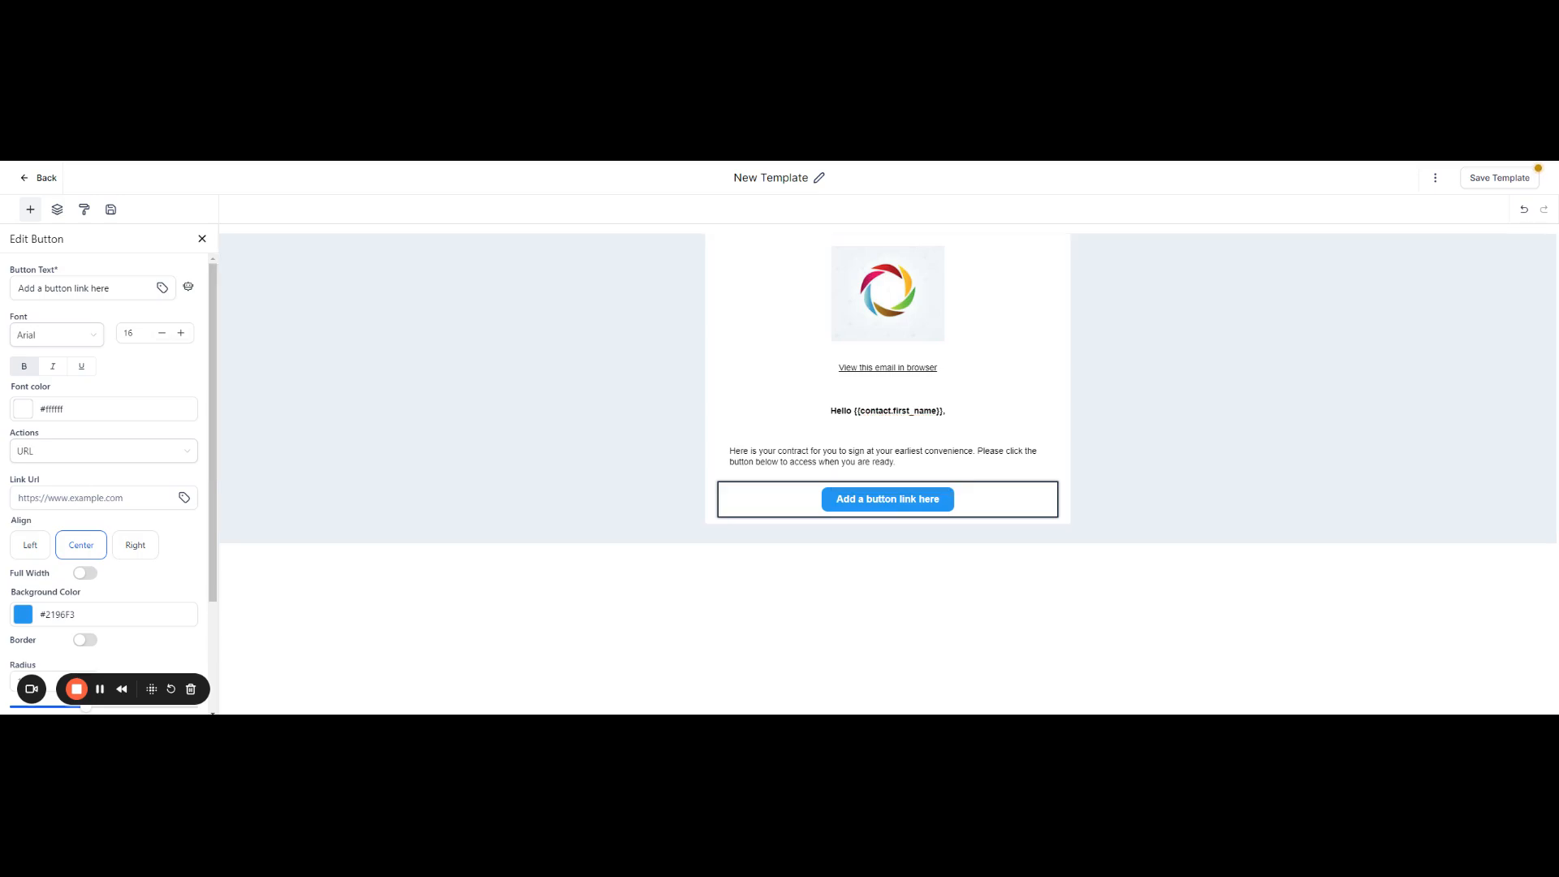
click(32, 497)
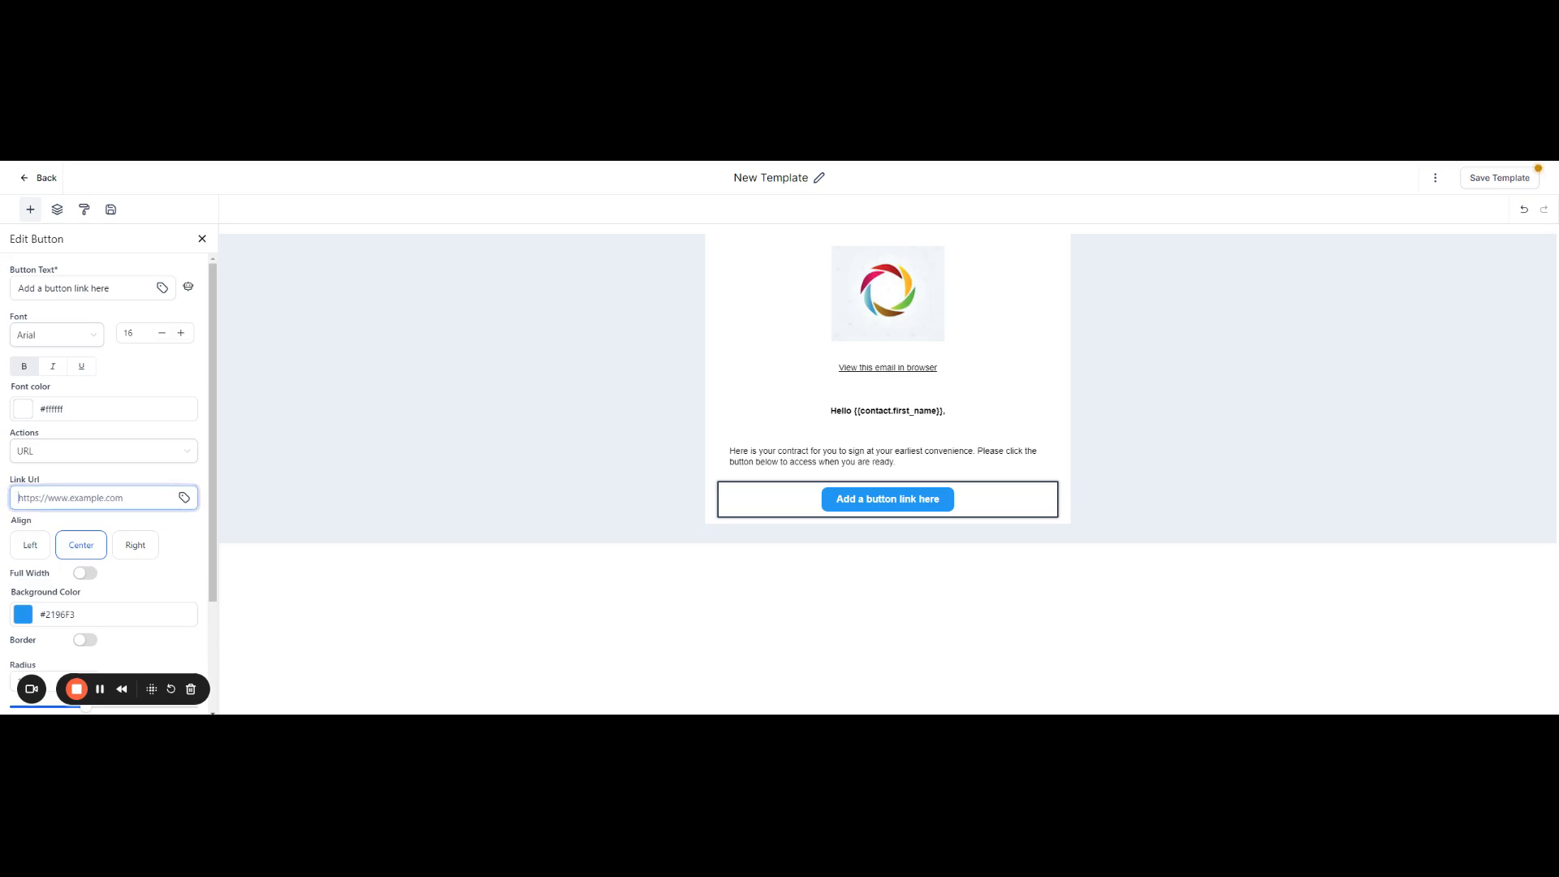
text({{document.name}})
Step: Replace the button's text with "Sign Contract Here" and close its settings
drag(114, 289, 16, 288)
text(Sign)
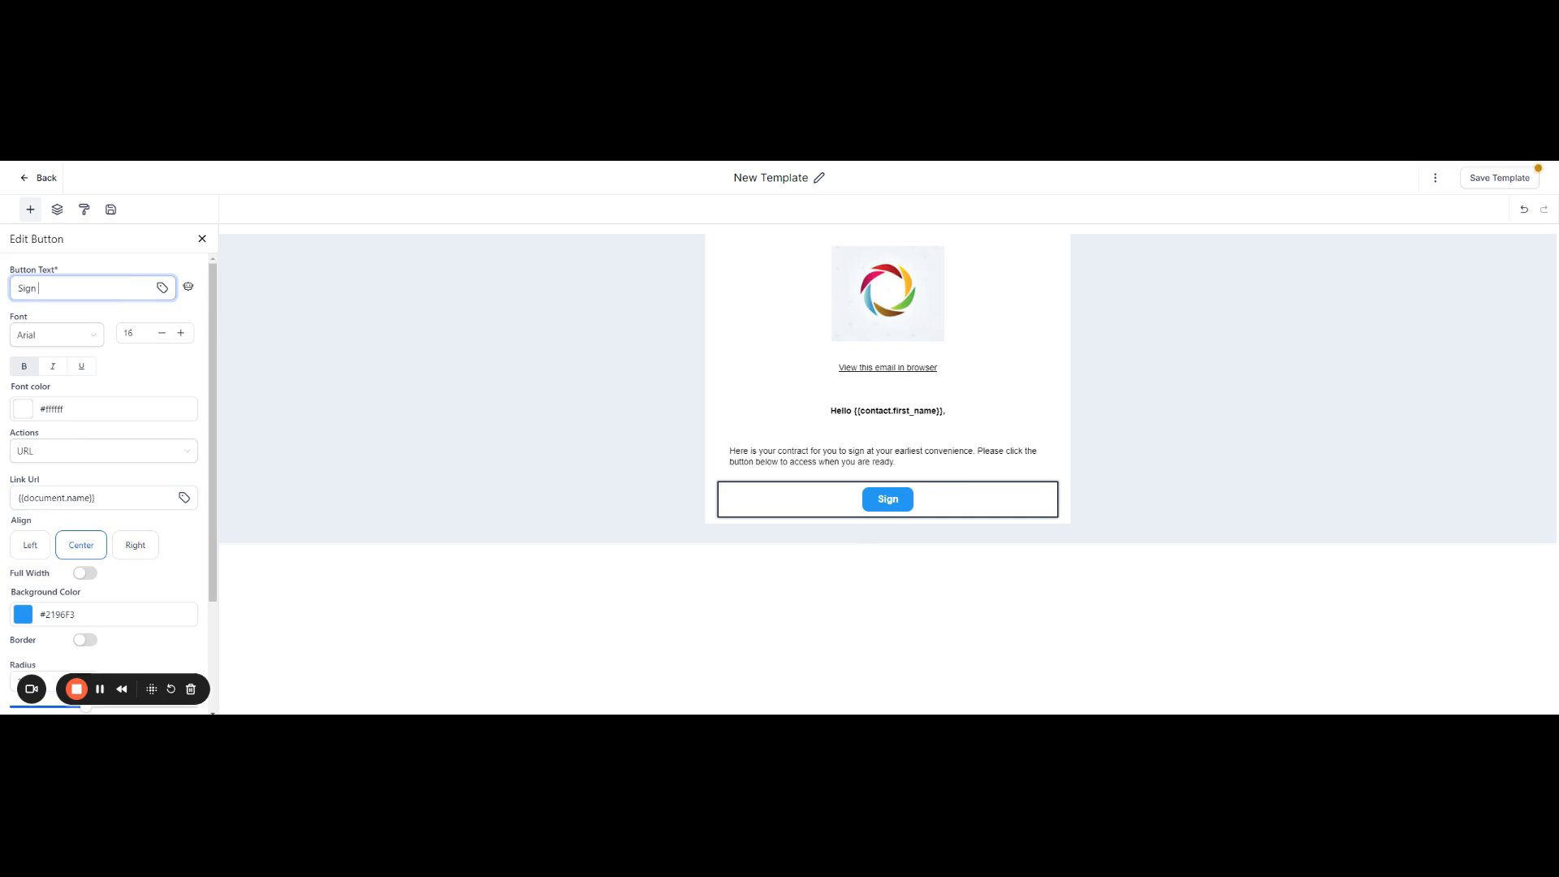
text( Contract H)
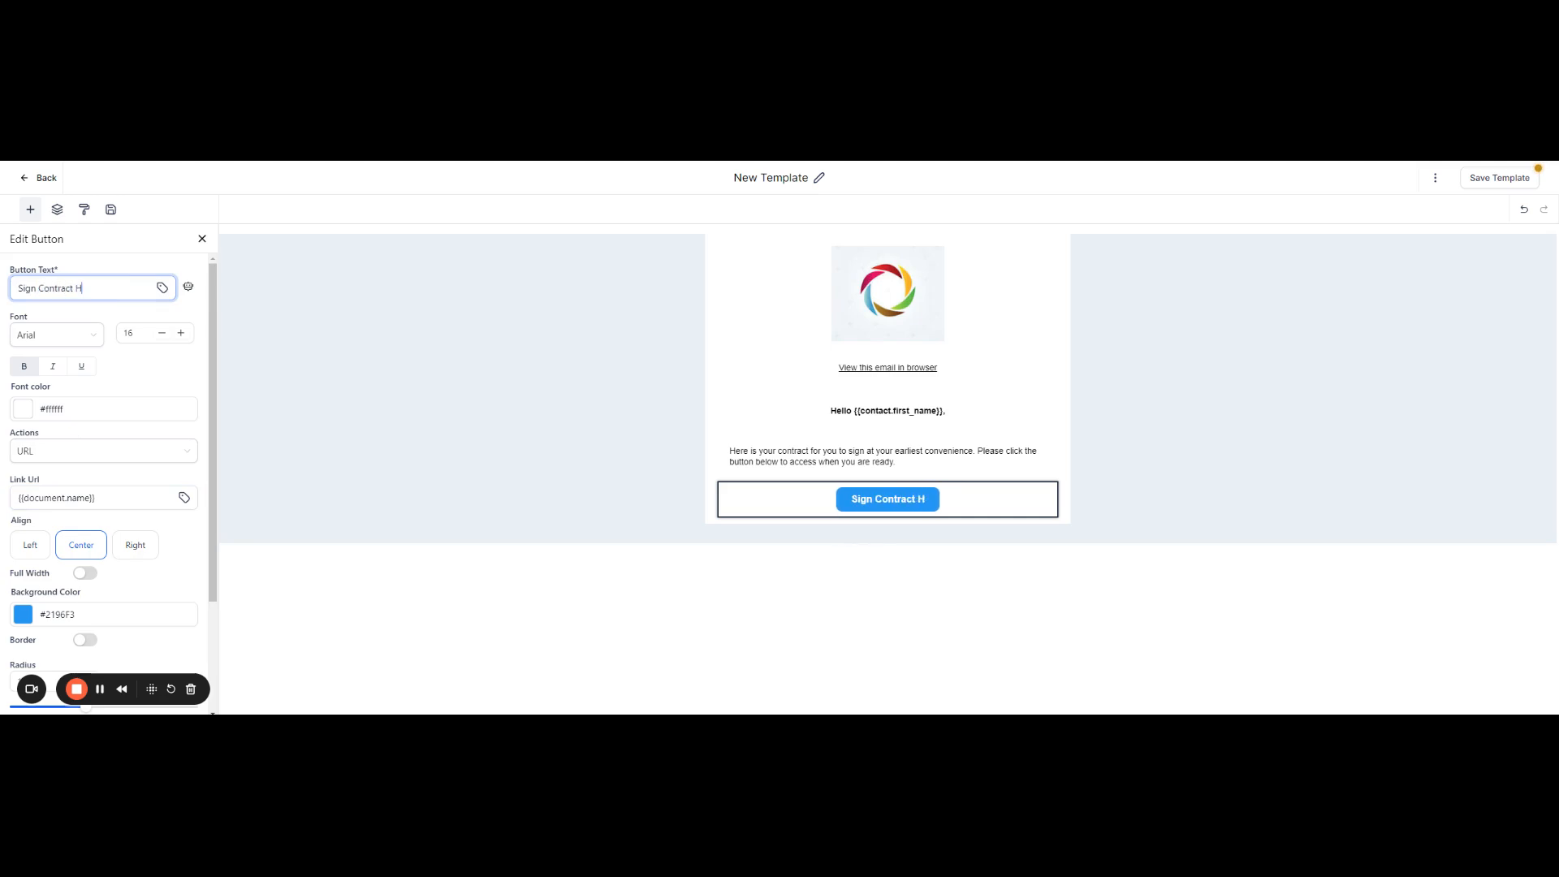
text(ere)
mouse_move(867, 474)
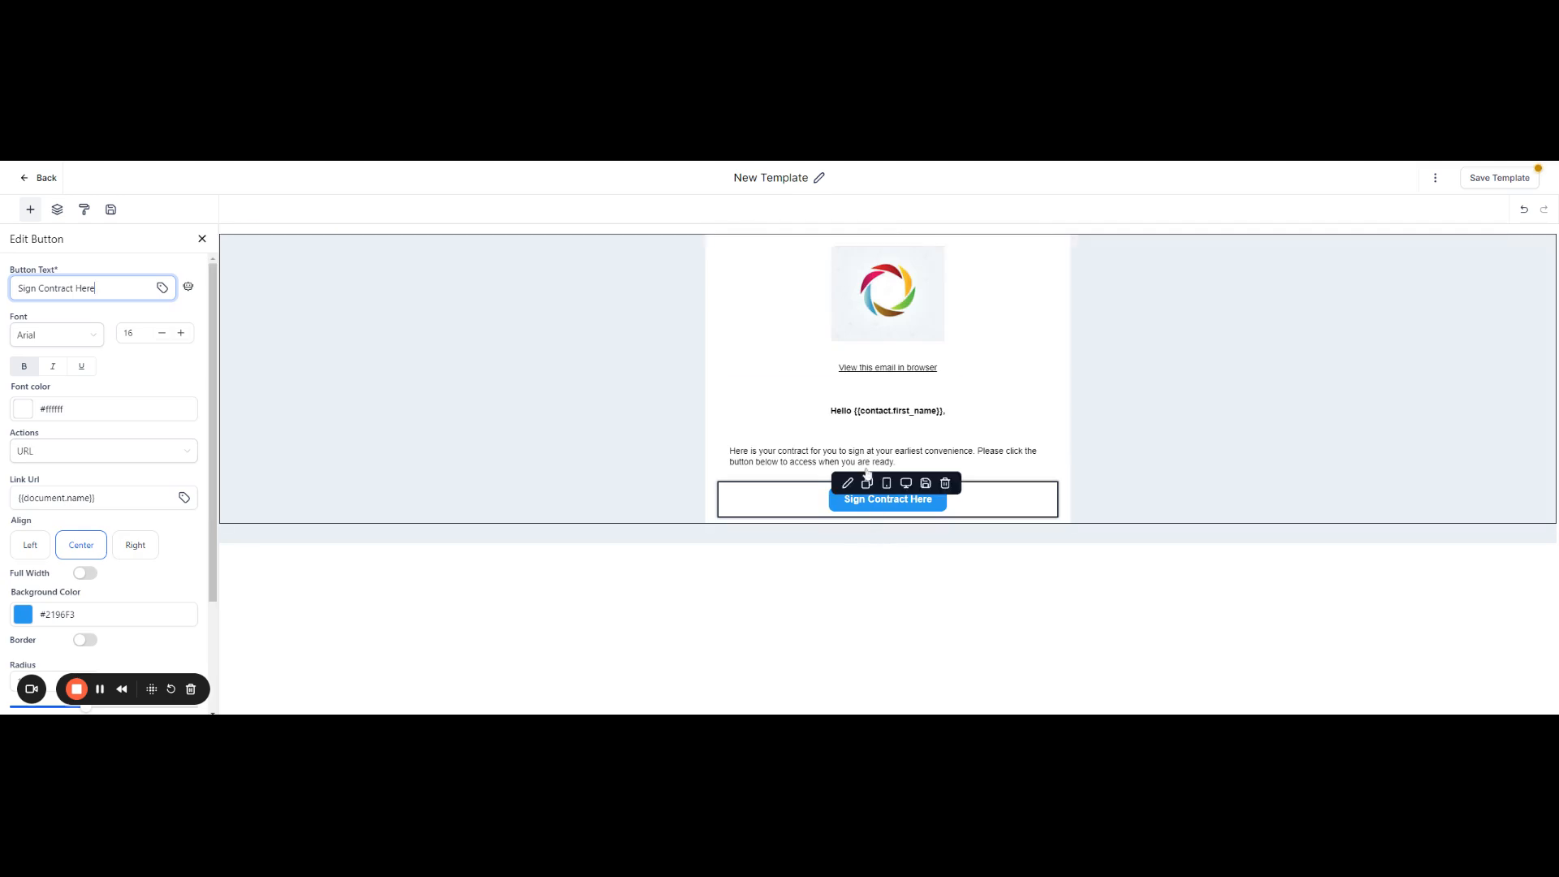
click(202, 241)
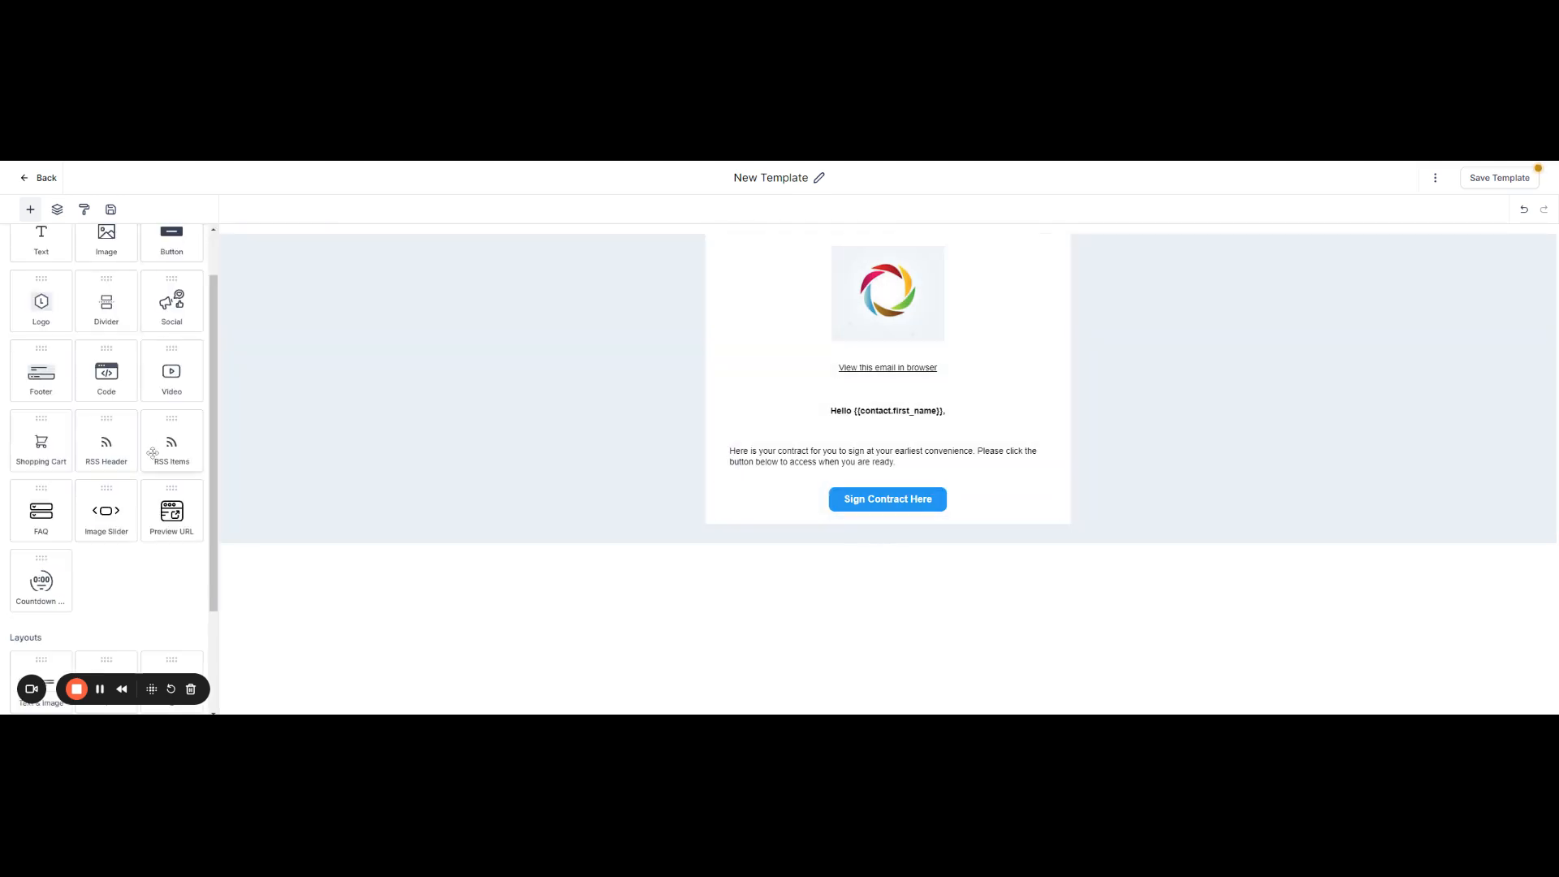
Step: Add a Footer element directly below the "Sign Contract Here" button
scroll(152, 452, down, 2)
scroll(153, 452, up, 2)
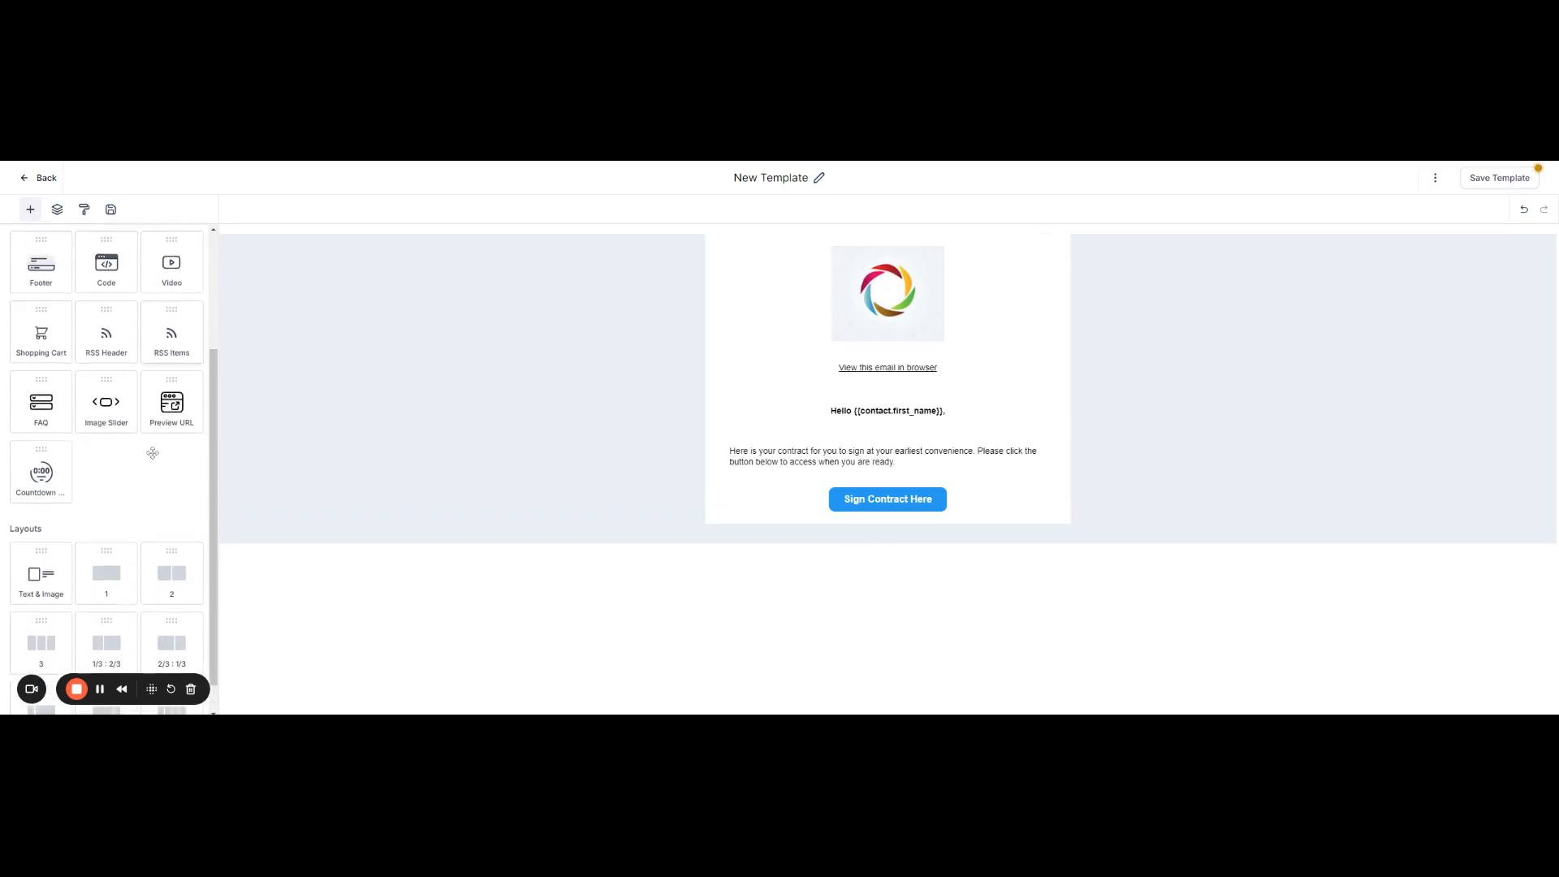
scroll(153, 452, up, 2)
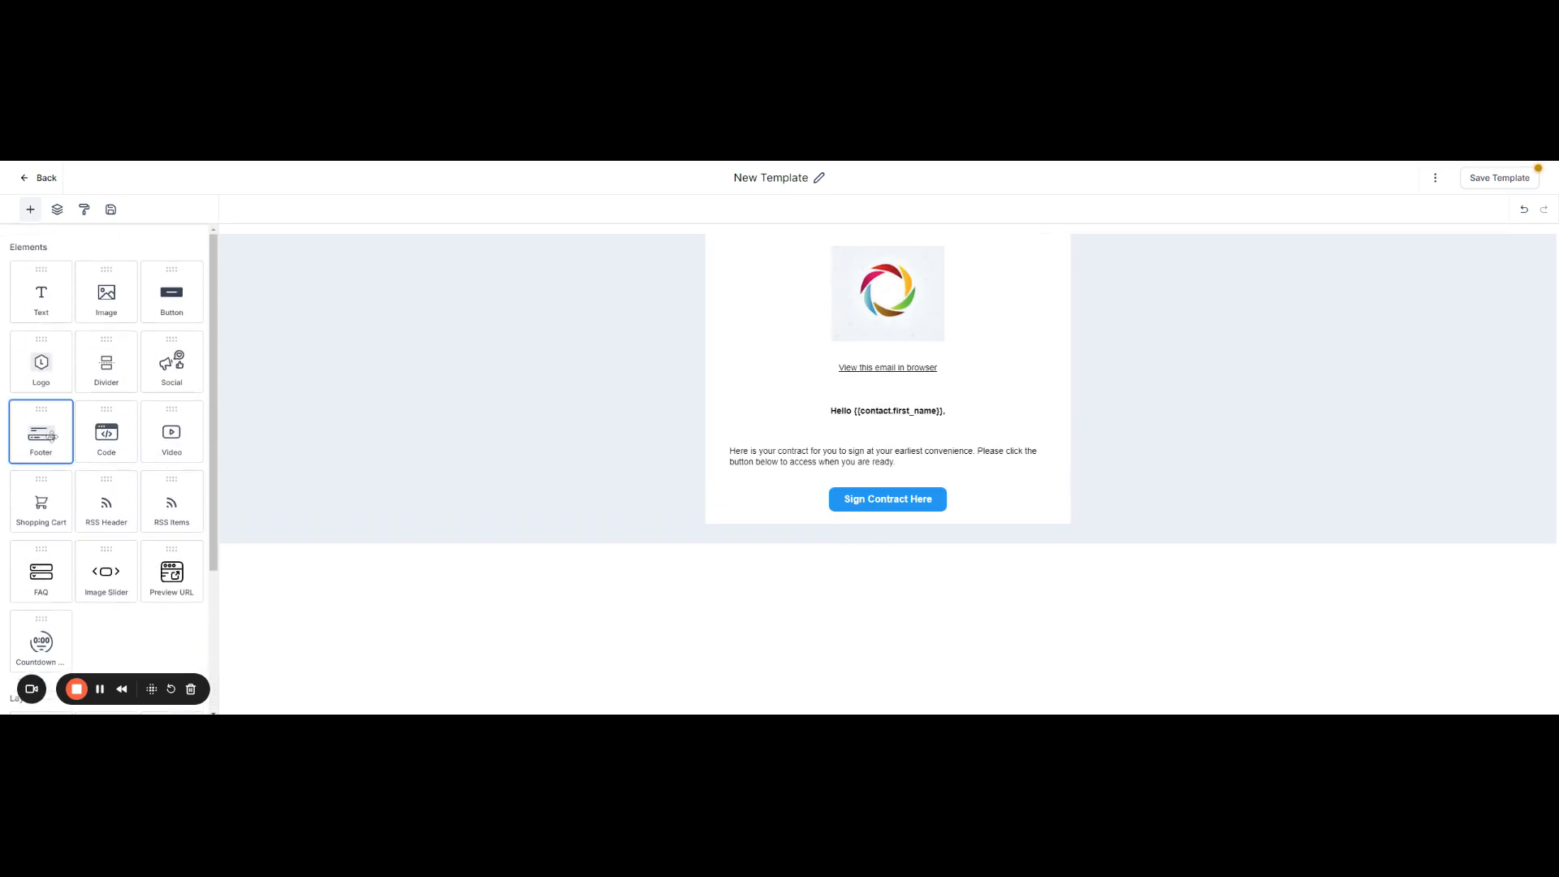
drag(44, 438, 885, 528)
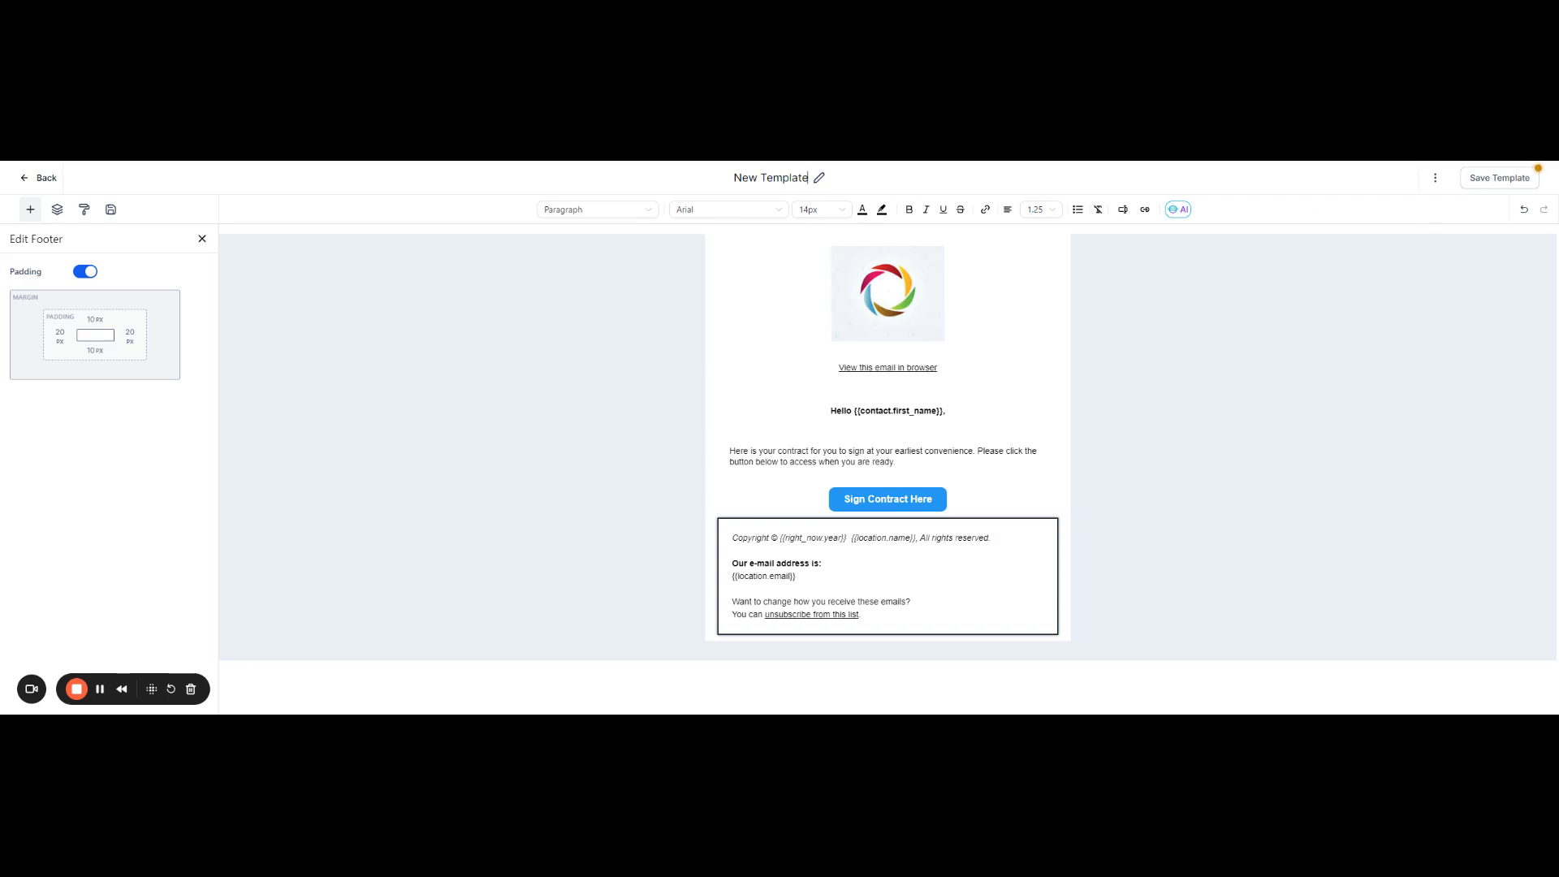
Step: Rename the template as "Test Sign Contract"
drag(807, 177, 732, 186)
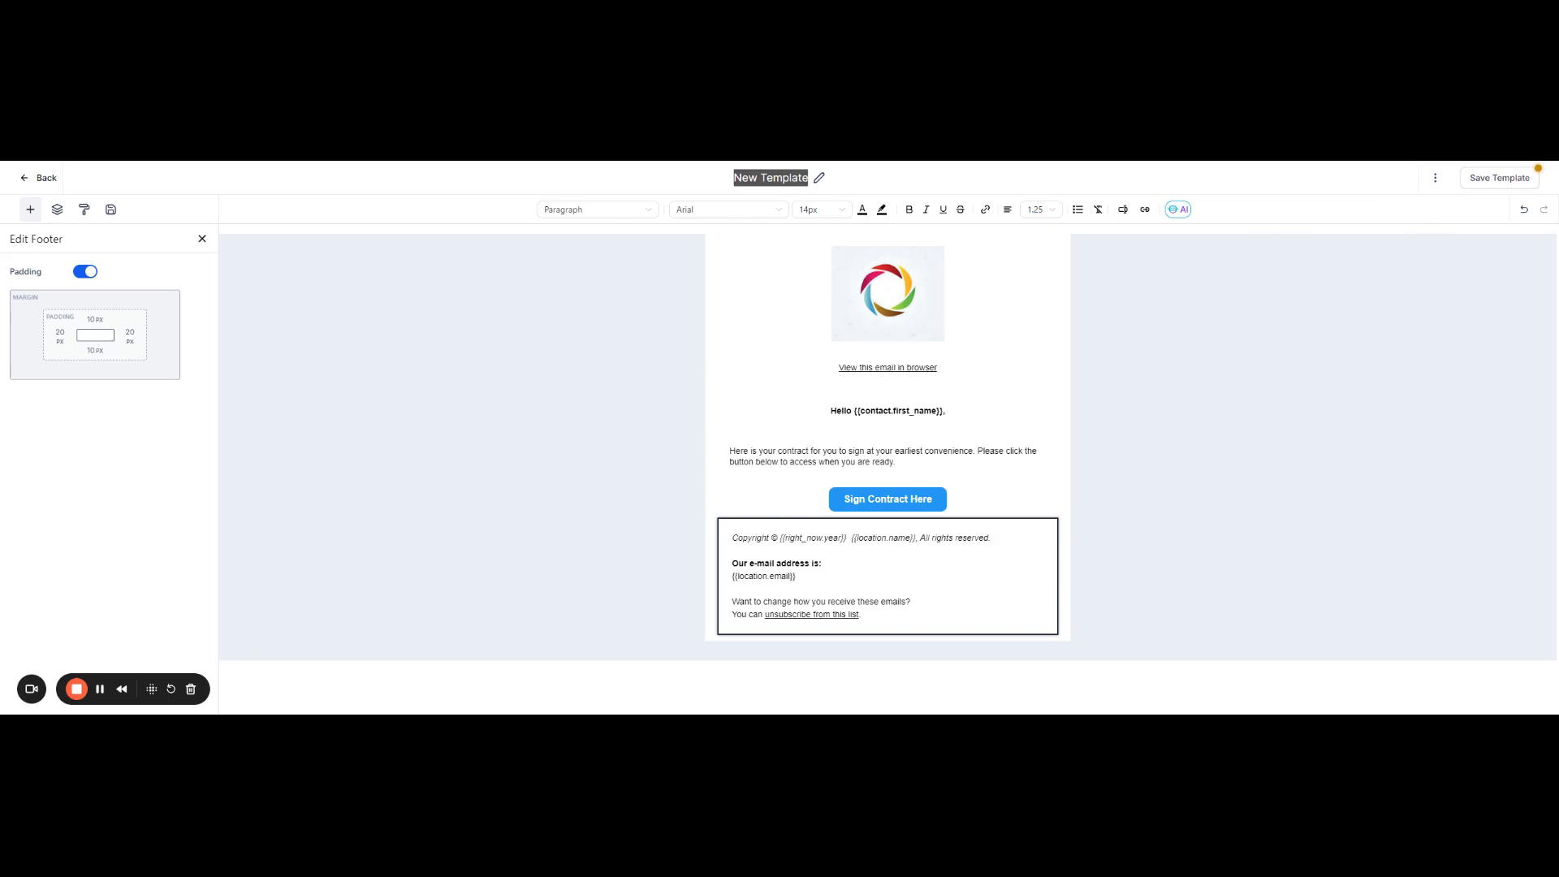
text(Test Con)
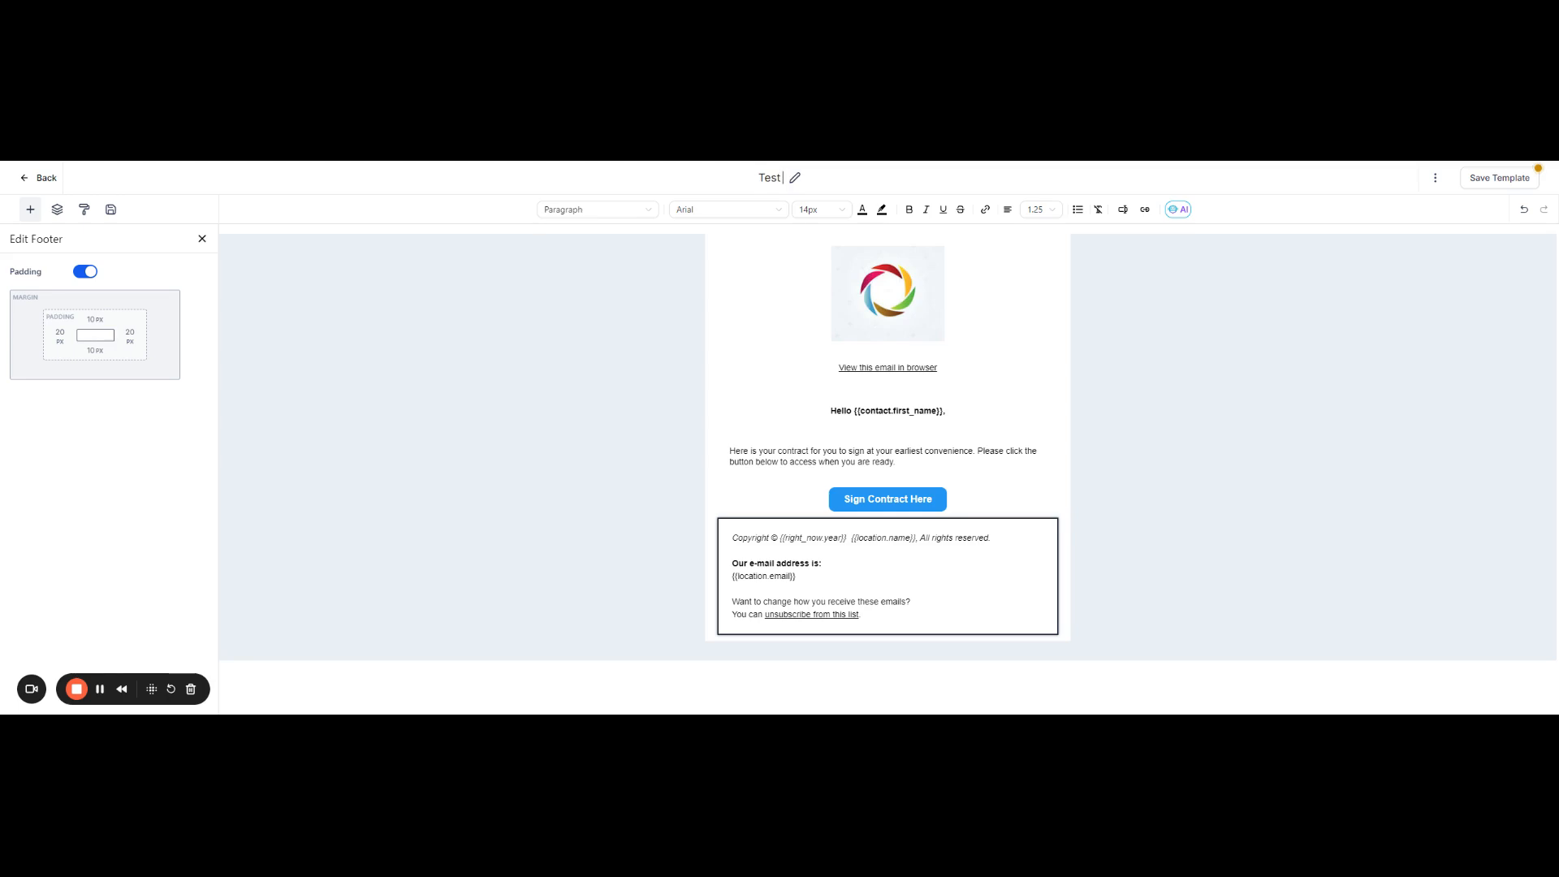
text(tract)
text( S)
text(i)
key(BackSpace)
text(igne)
key(BackSpace)
key(BackSpace)
key(BackSpace)
key(BackSpace)
key(BackSpace)
key(BackSpace)
key(BackSpace)
key(BackSpace)
key(BackSpace)
key(BackSpace)
key(BackSpace)
key(BackSpace)
key(BackSpace)
key(BackSpace)
key(BackSpace)
text(Sign Contract)
Step: Save the template, dismiss the notification and go back out of the editor
click(1478, 180)
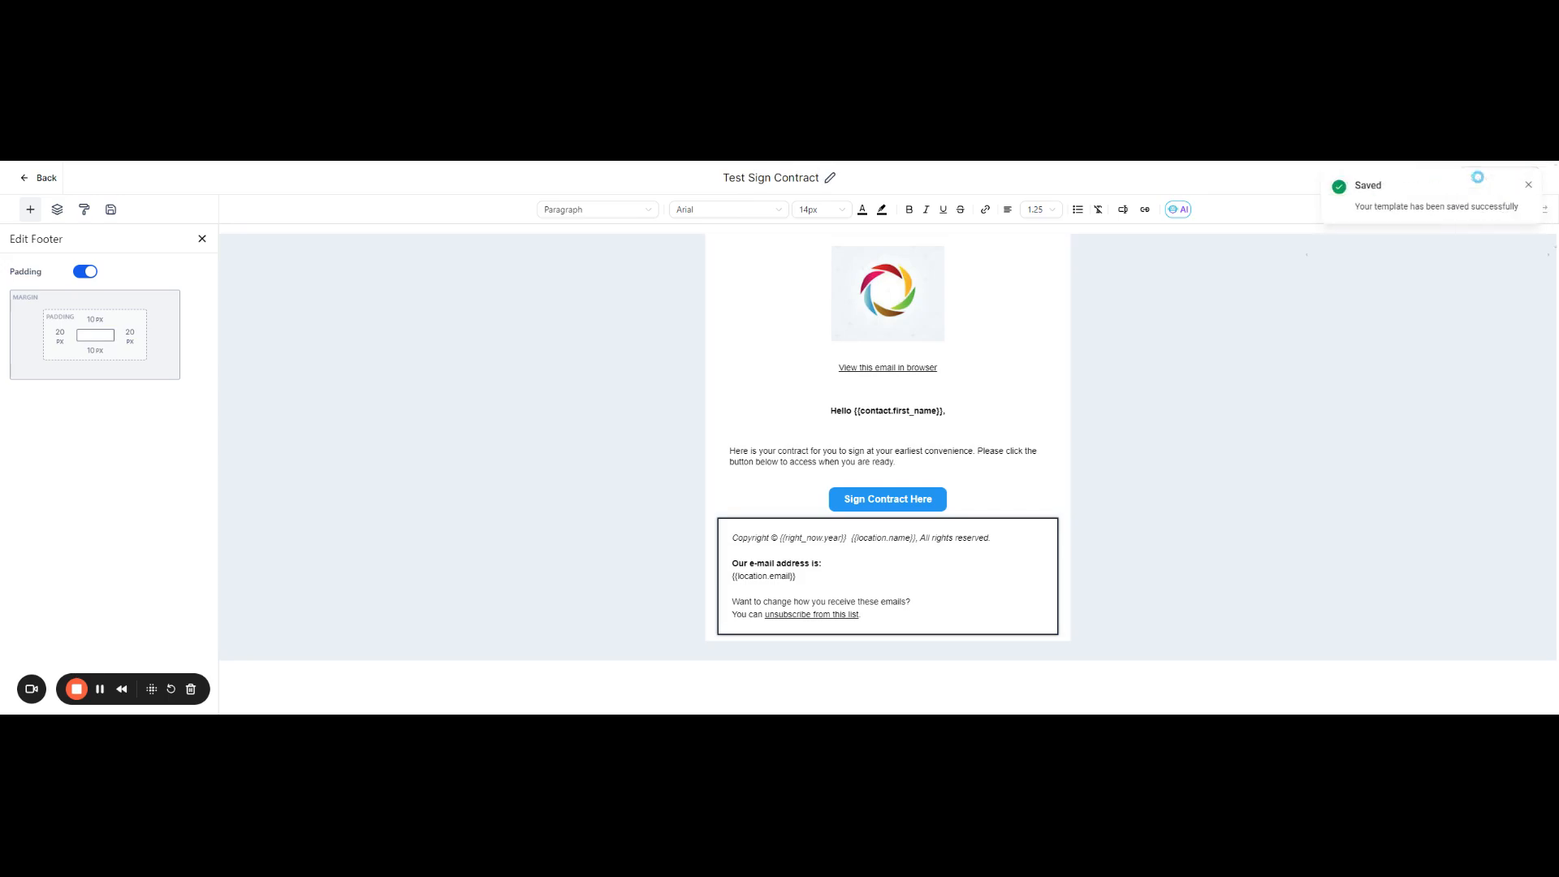
click(1528, 184)
click(26, 178)
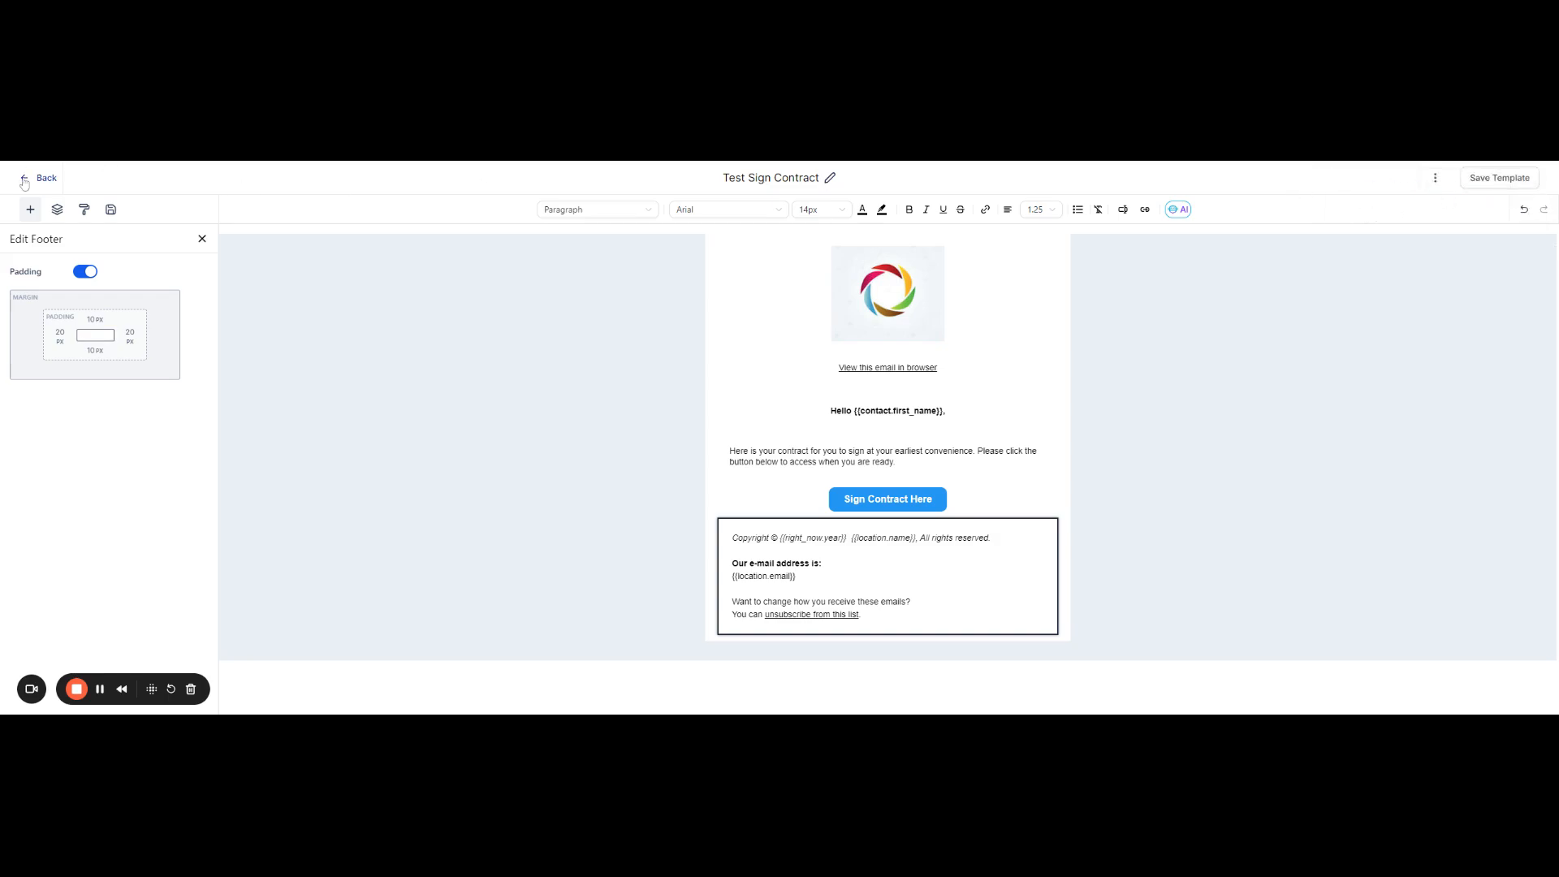